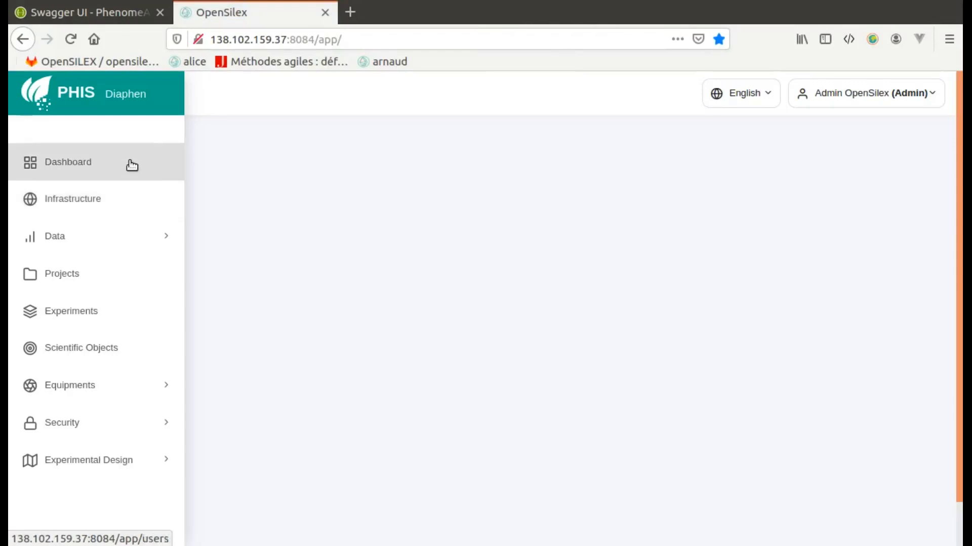
Open the Germplasm list under Experimental Design and sort it by URI.
left_click(119, 473)
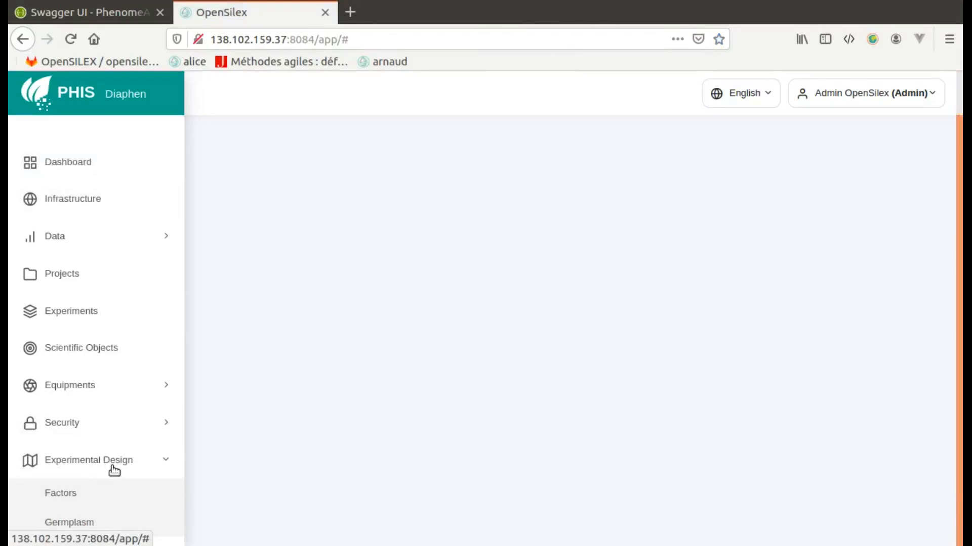
left_click(108, 526)
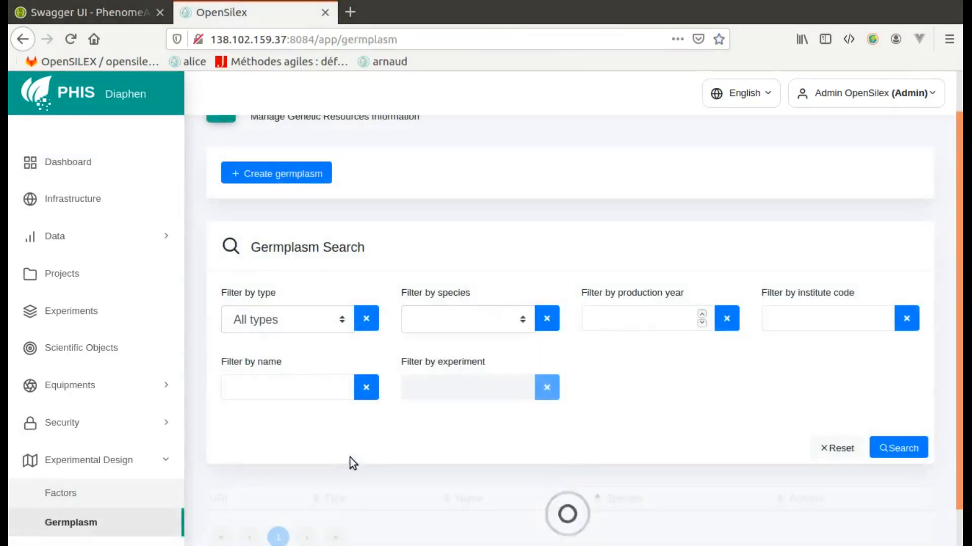
scroll(377, 329, "up", 2)
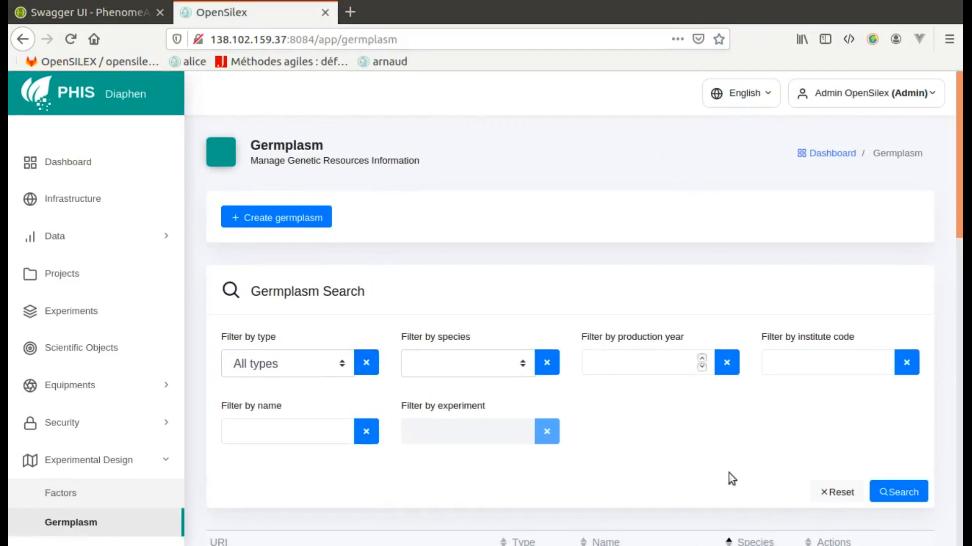
scroll(518, 299, "down", 5)
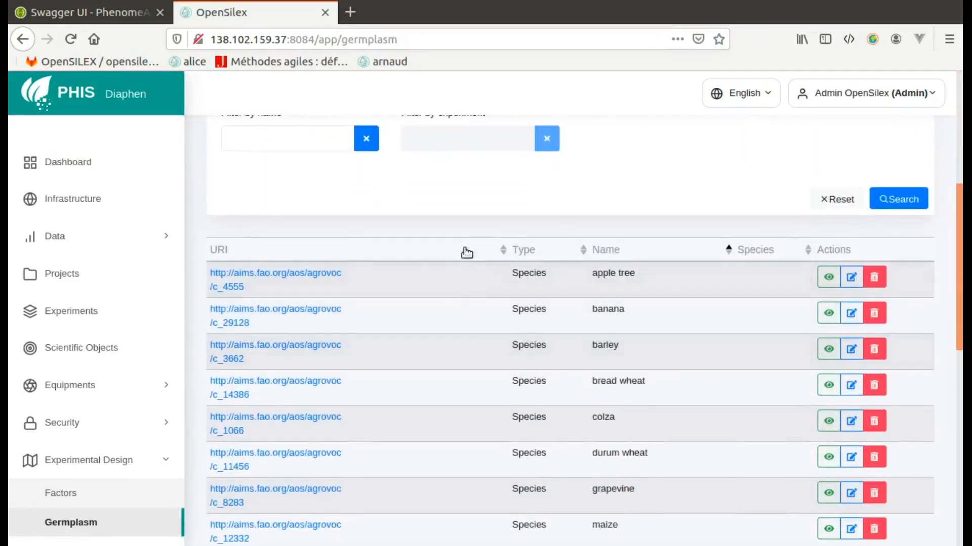
scroll(487, 394, "down", 4)
scroll(484, 408, "up", 4)
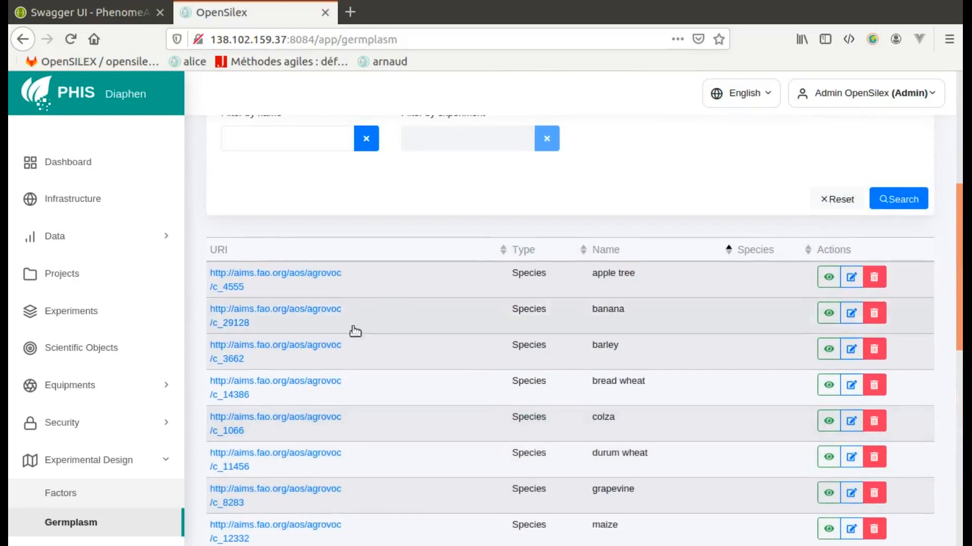
left_click(360, 253)
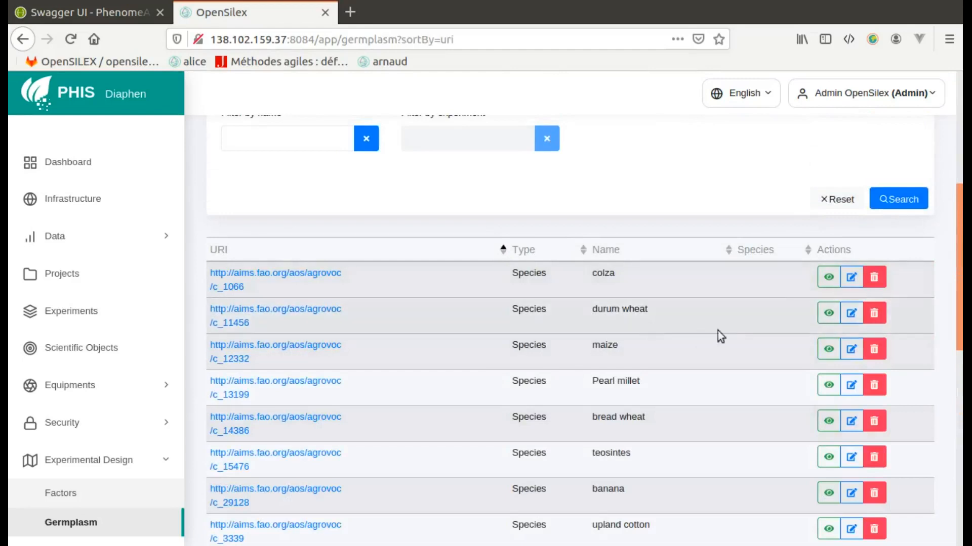
View colza's linked AGROVOC page, return to the germplasm list, and check colza's germplasm details.
left_click(282, 278)
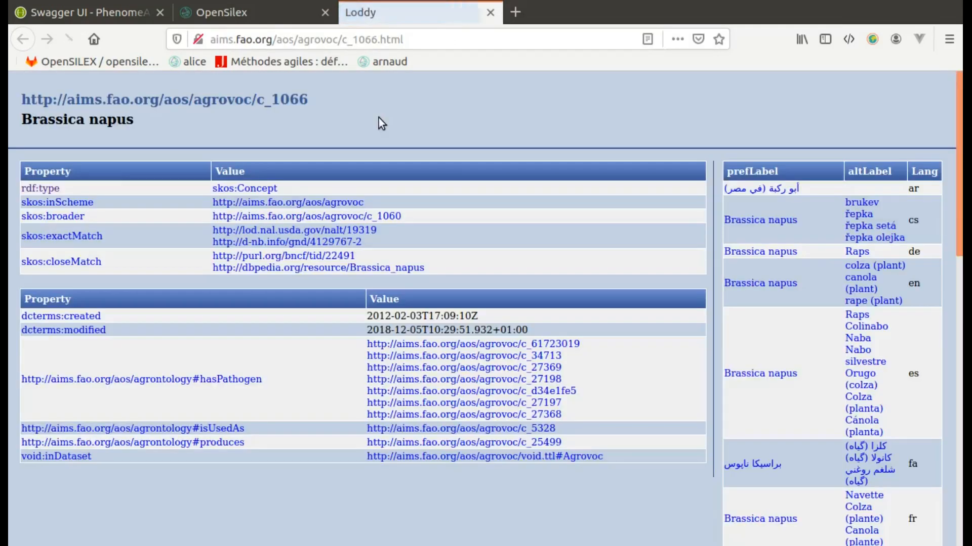
left_click(250, 15)
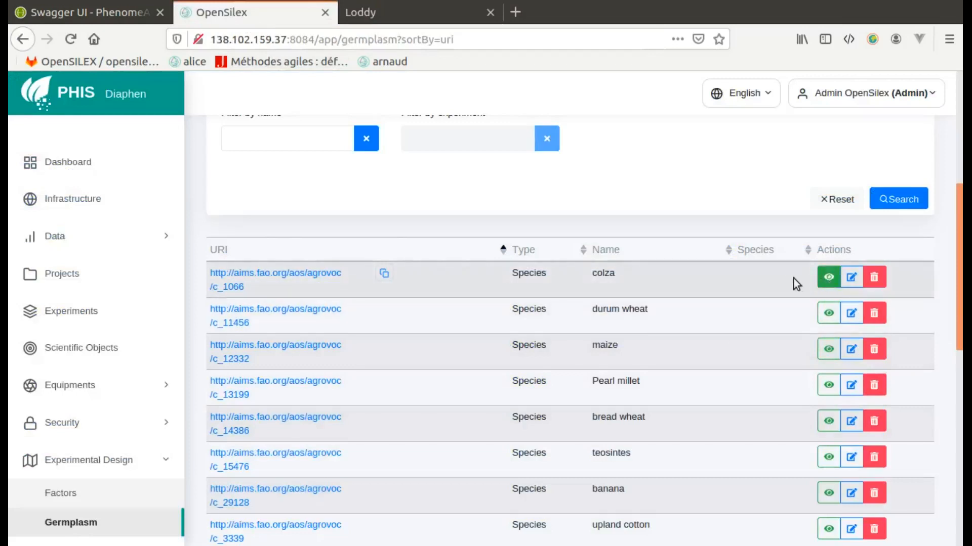
scroll(769, 309, "down", 5)
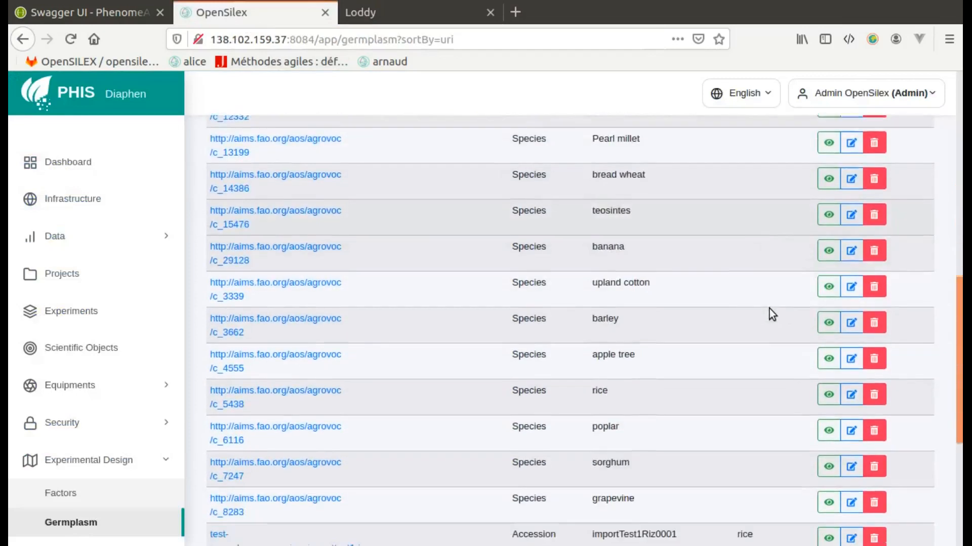
scroll(769, 309, "up", 3)
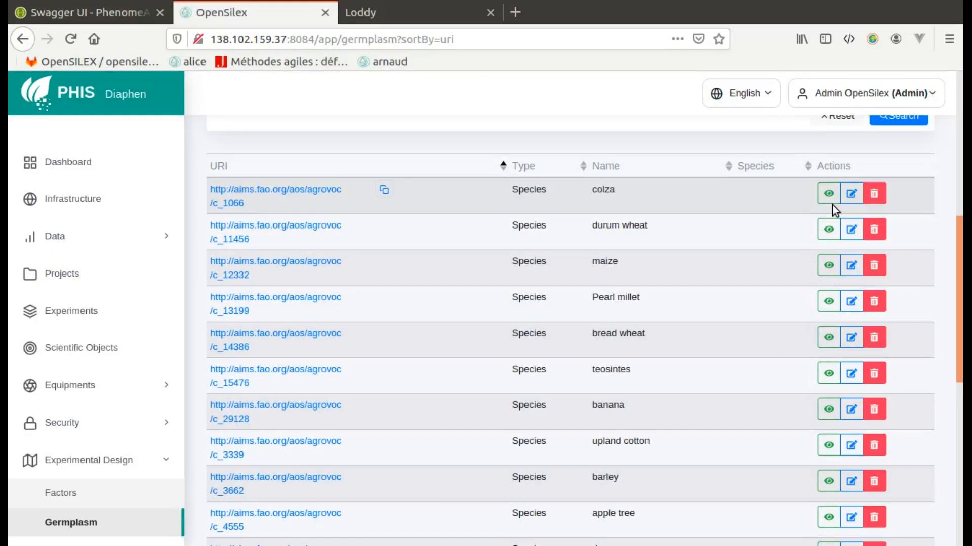
left_click(829, 193)
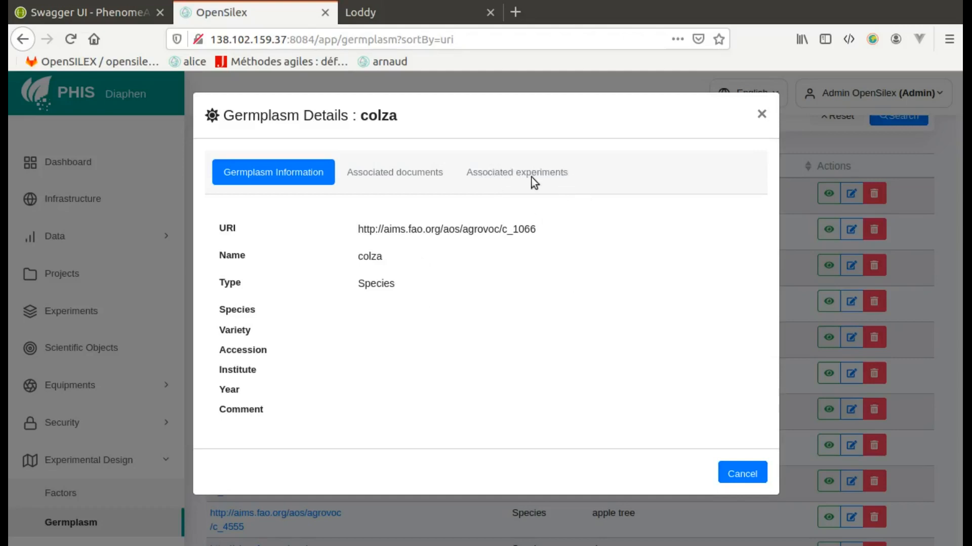
left_click(750, 474)
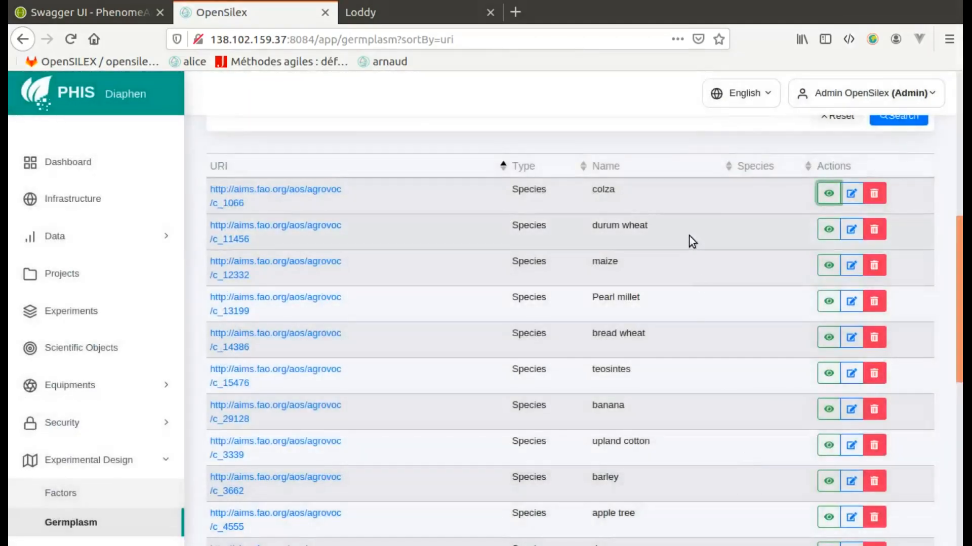
Search the germplasm for type Accession and species rice.
scroll(688, 235, "up", 5)
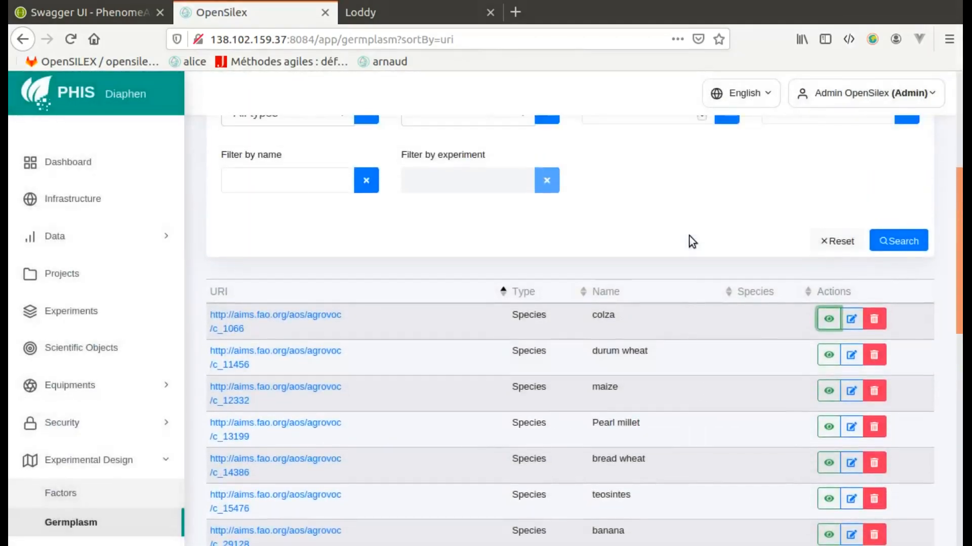
scroll(689, 236, "up", 3)
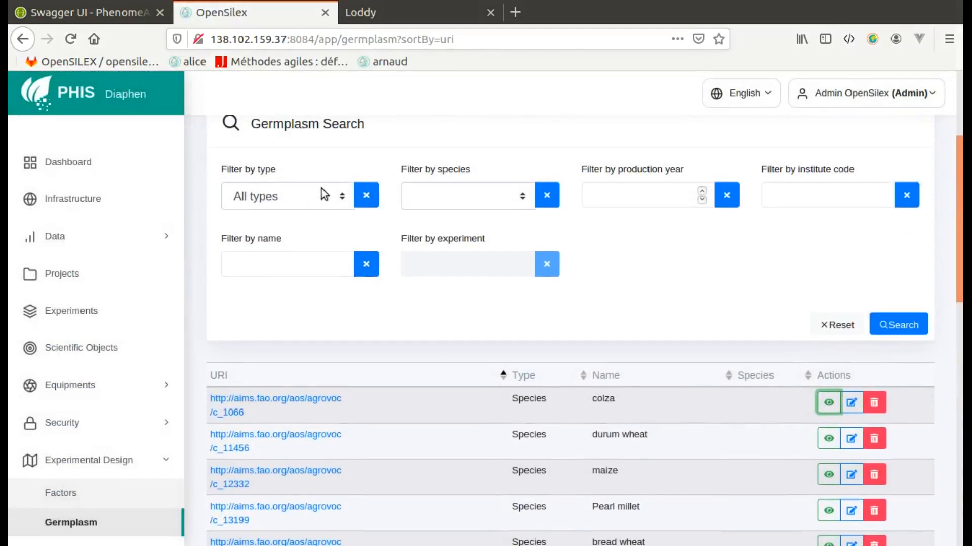
left_click(339, 200)
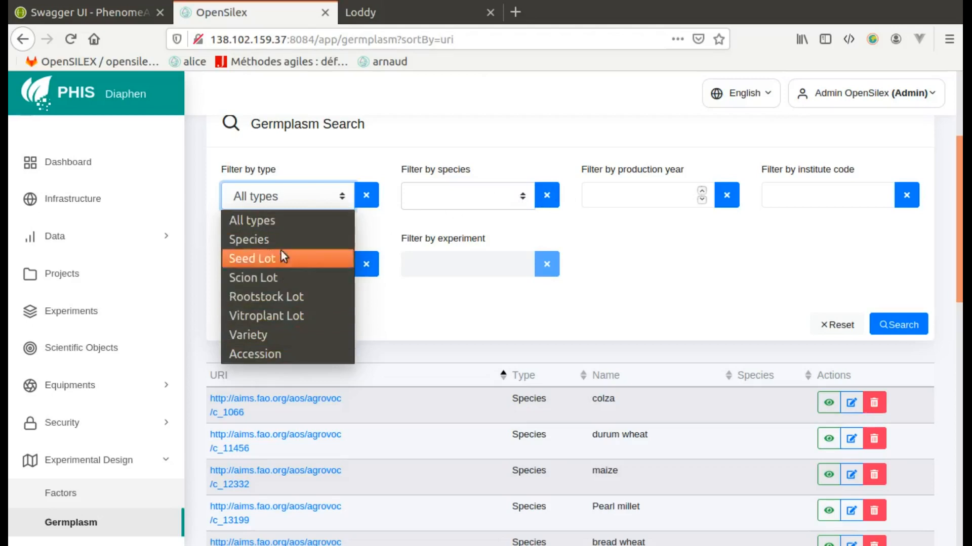
left_click(283, 357)
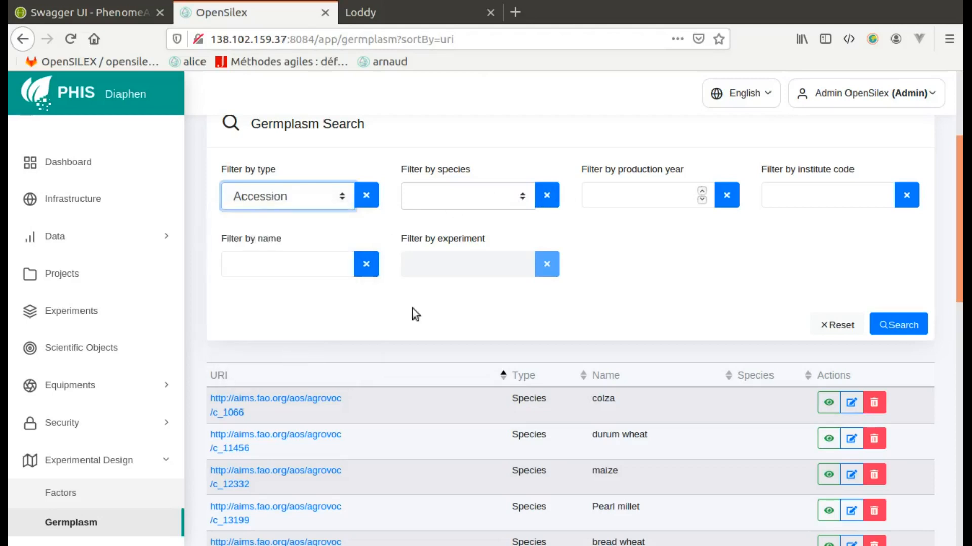
left_click(494, 192)
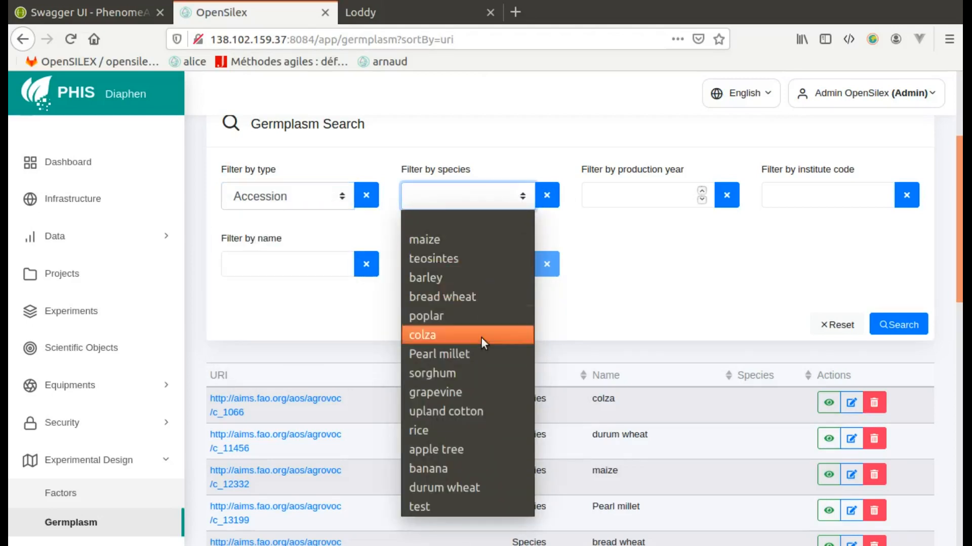
left_click(465, 430)
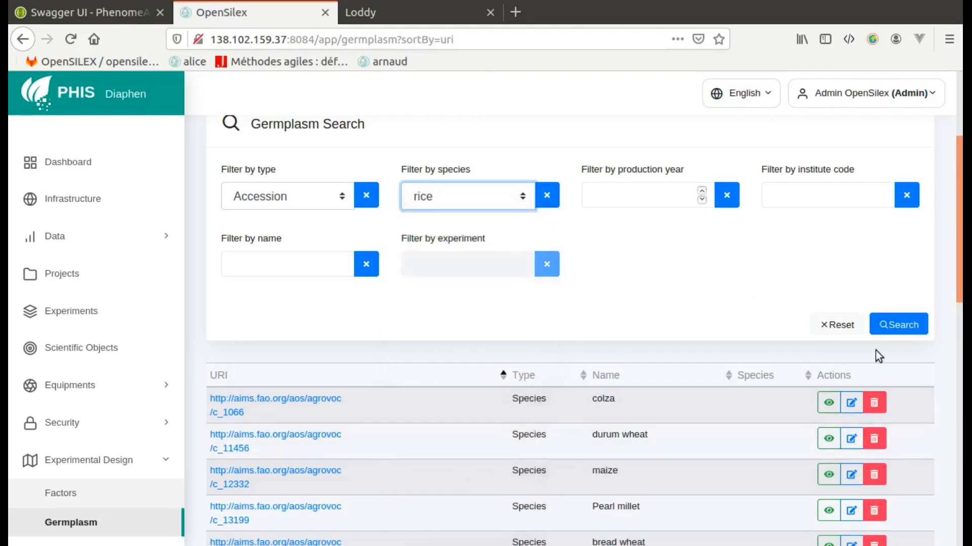
left_click(900, 327)
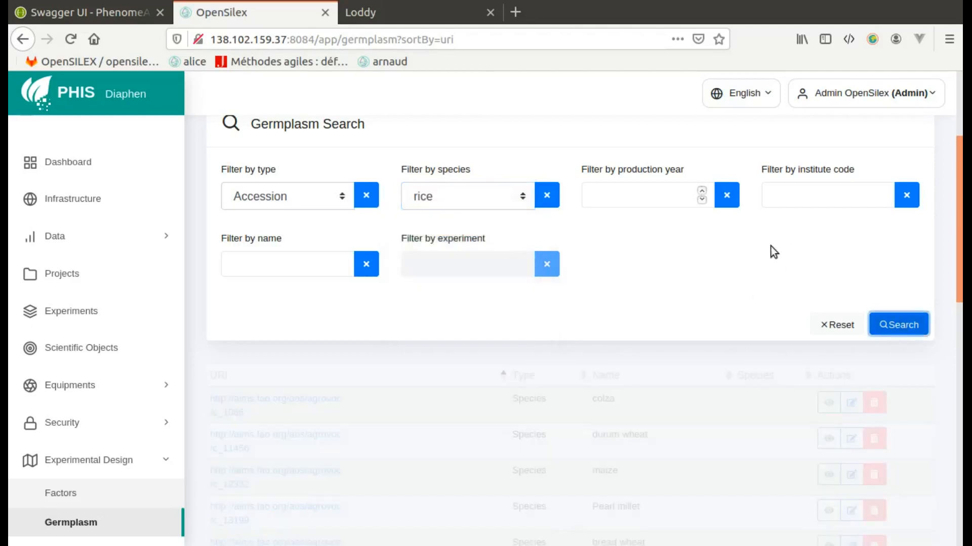
Clear the comment of the accession importTest1Riz0001 and save the update.
scroll(628, 349, "down", 3)
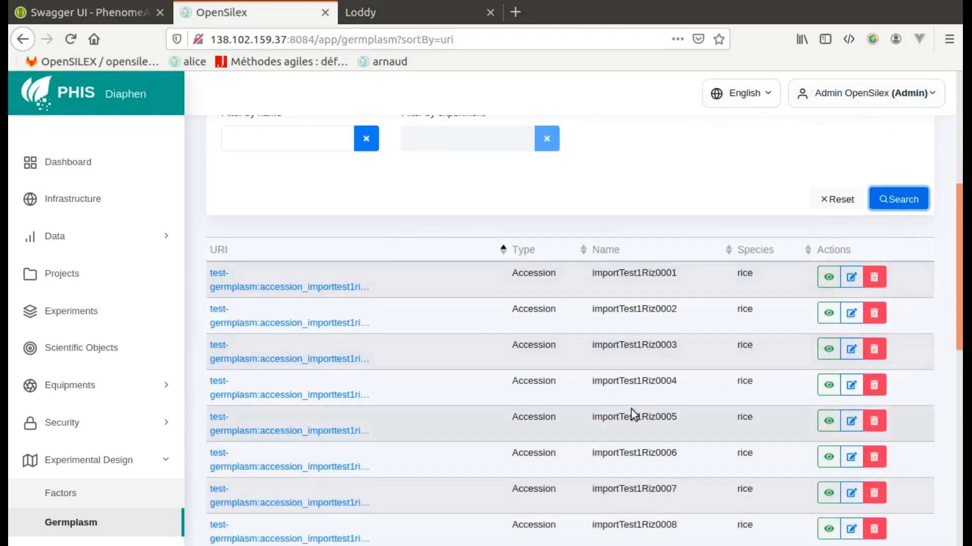
left_click(851, 278)
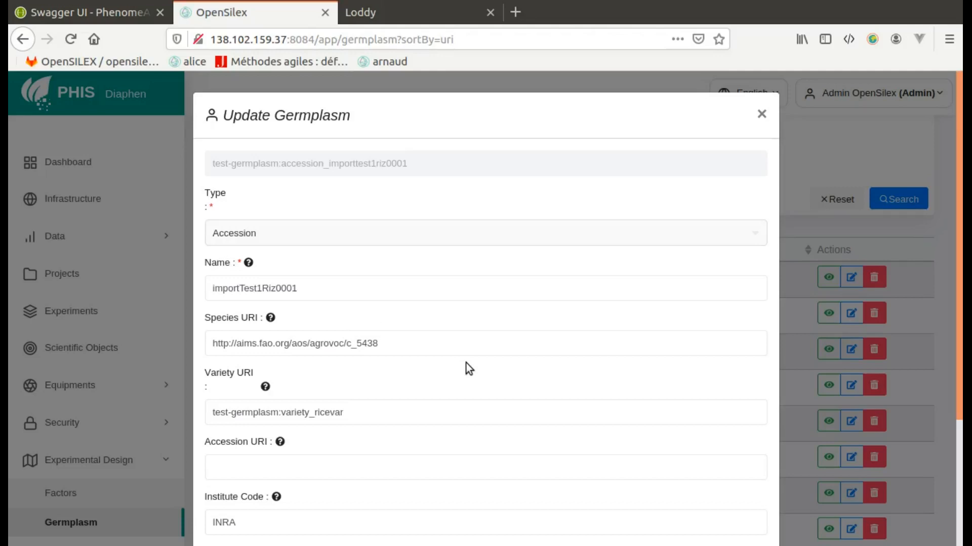
scroll(466, 362, "down", 3)
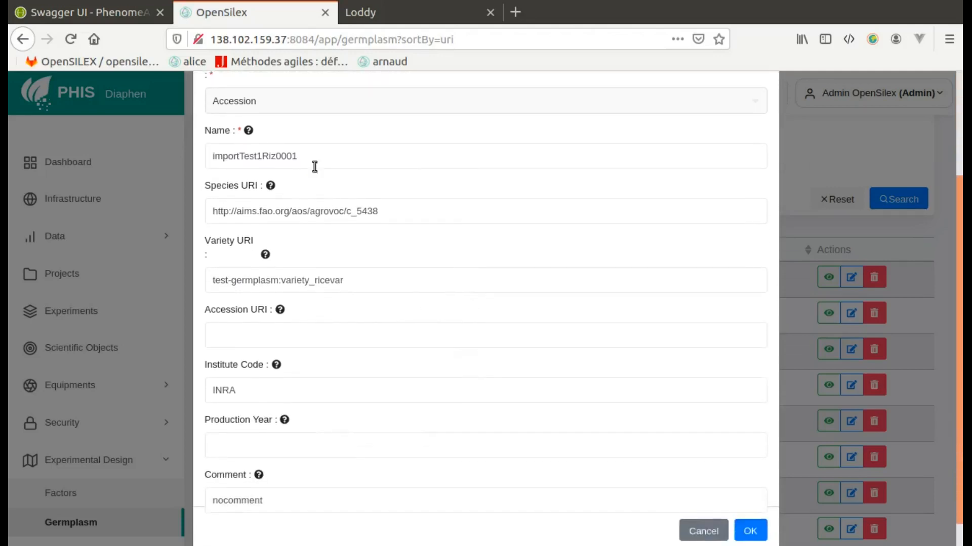
left_click_drag(393, 212, 211, 211)
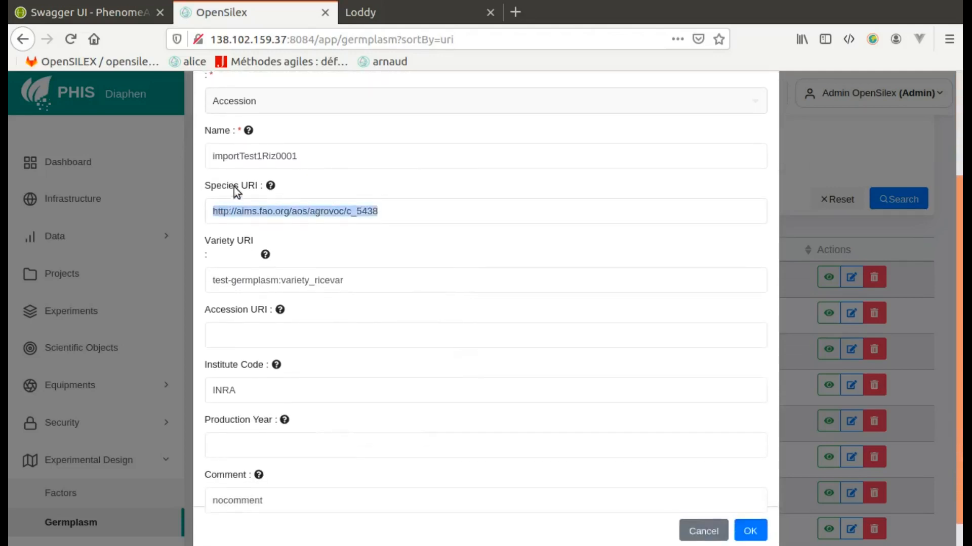
left_click_drag(353, 282, 200, 282)
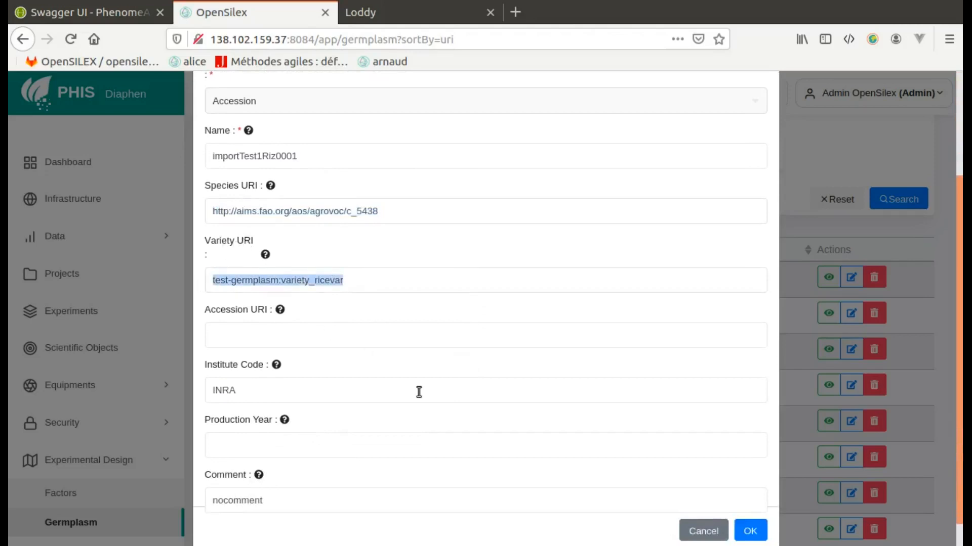
scroll(418, 393, "down", 1)
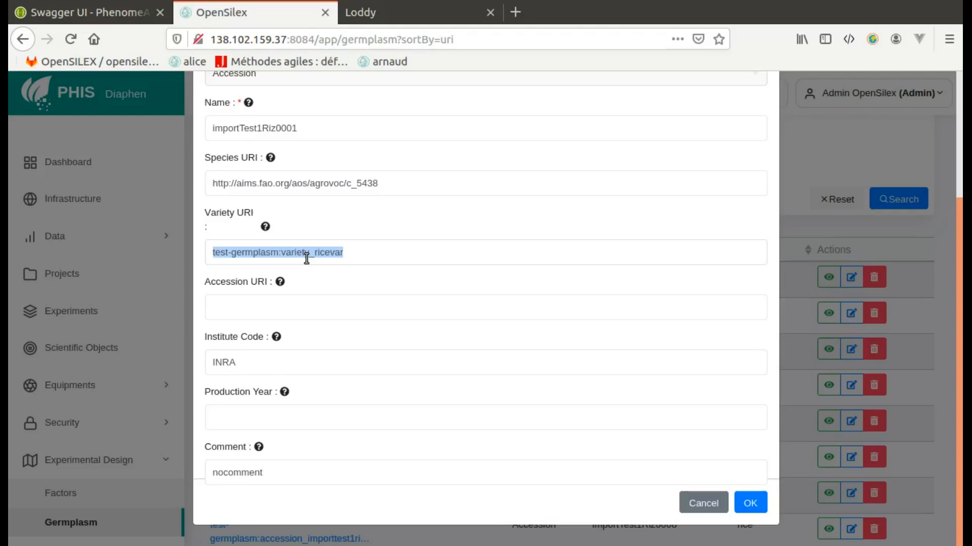
left_click_drag(292, 475, 161, 472)
key("BackSpace")
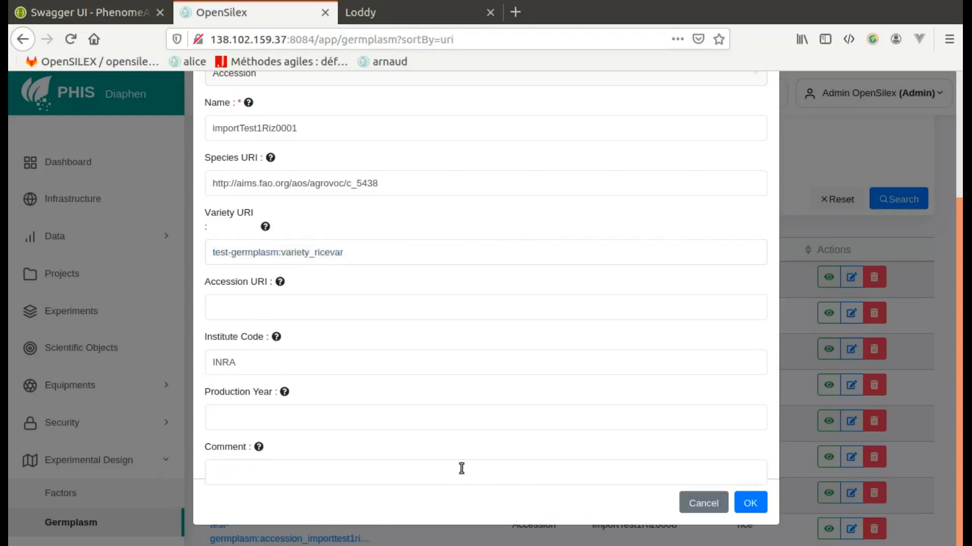
left_click(747, 503)
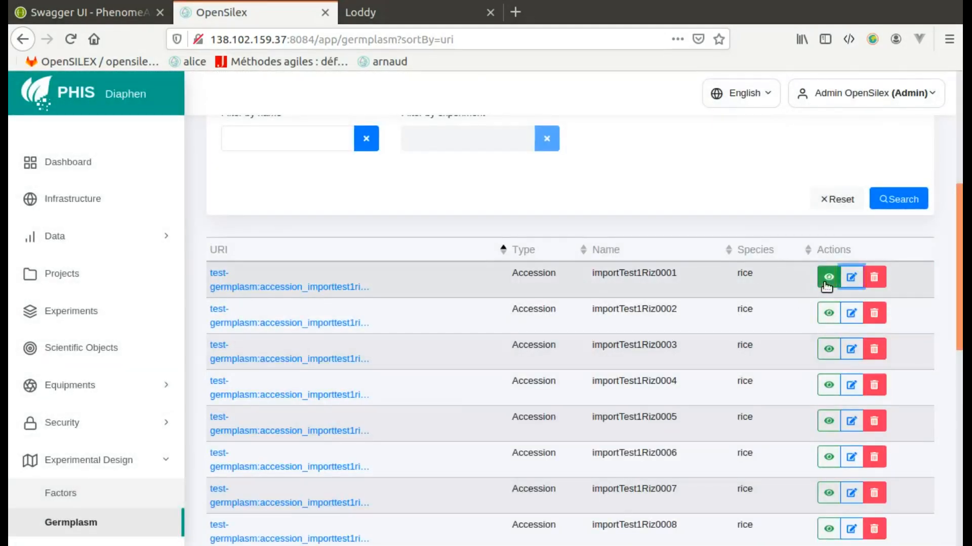
Check the details of importTest1Riz0001, including its variety, and close them.
left_click(828, 277)
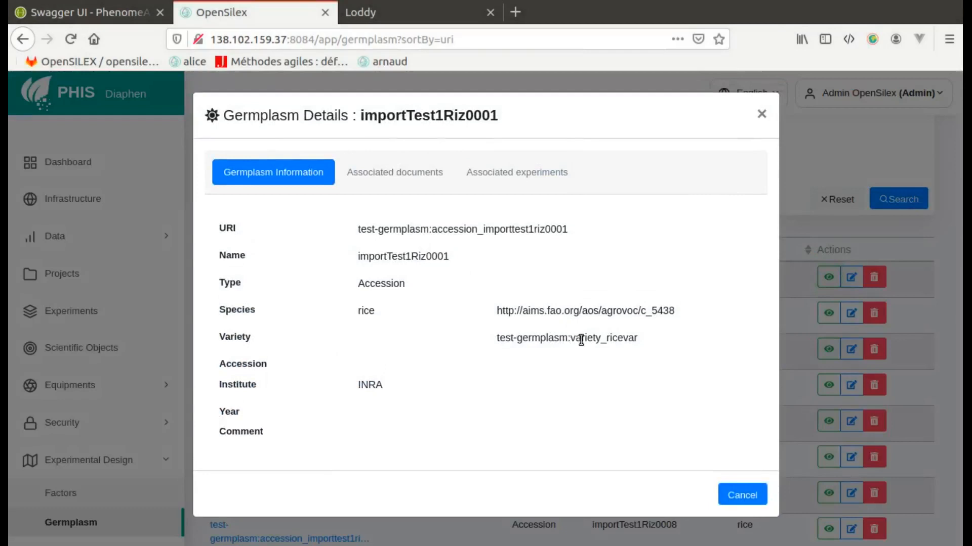
left_click_drag(496, 338, 639, 339)
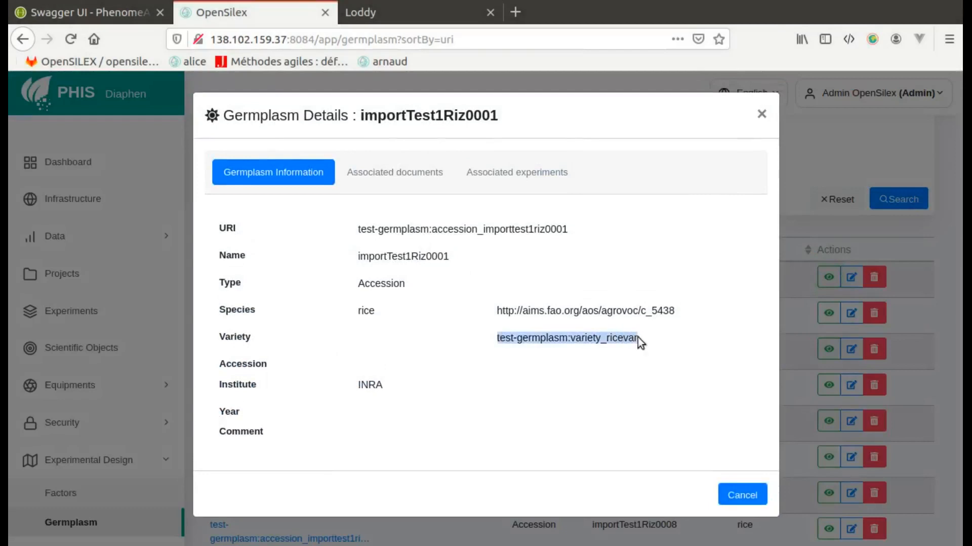
left_click(408, 352)
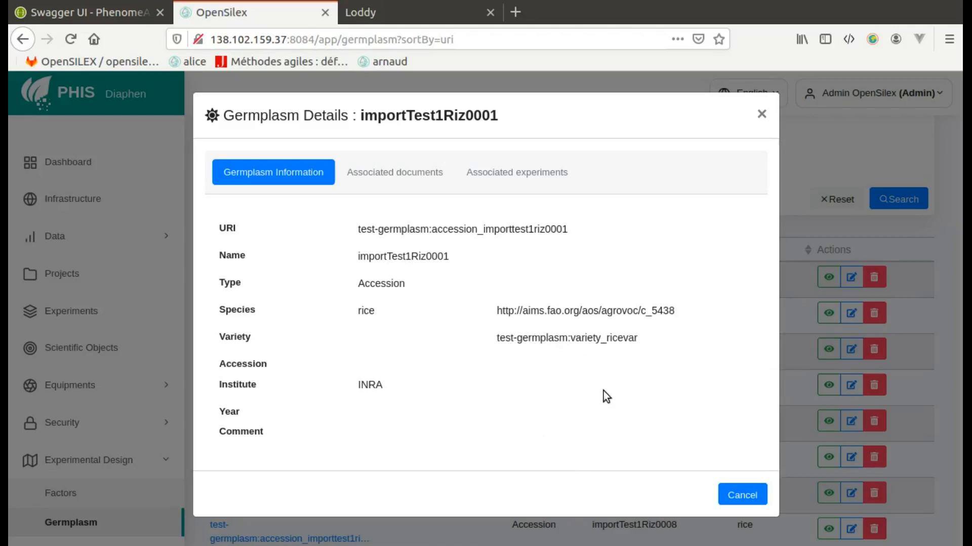
left_click(742, 496)
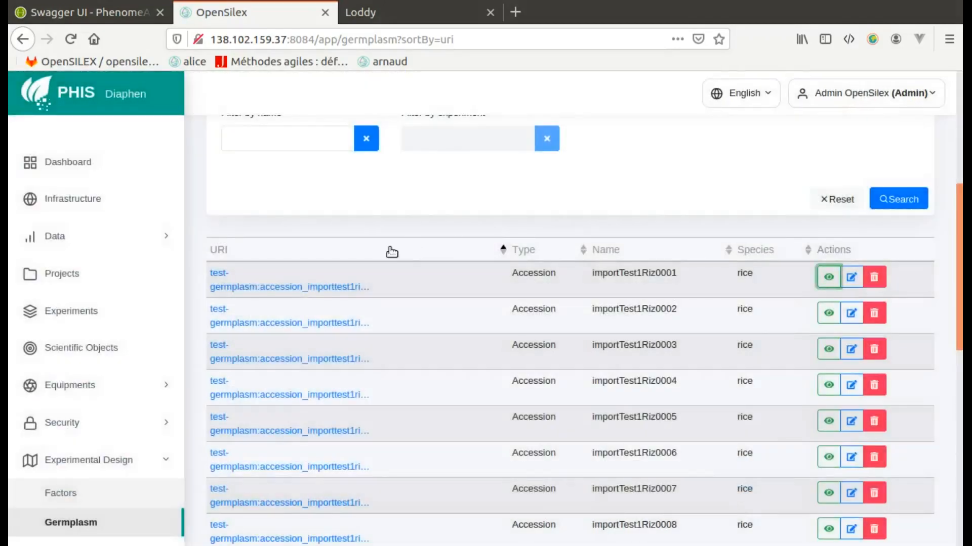
Reset the germplasm search filters and look through the full list down to its page navigation.
scroll(389, 248, "up", 5)
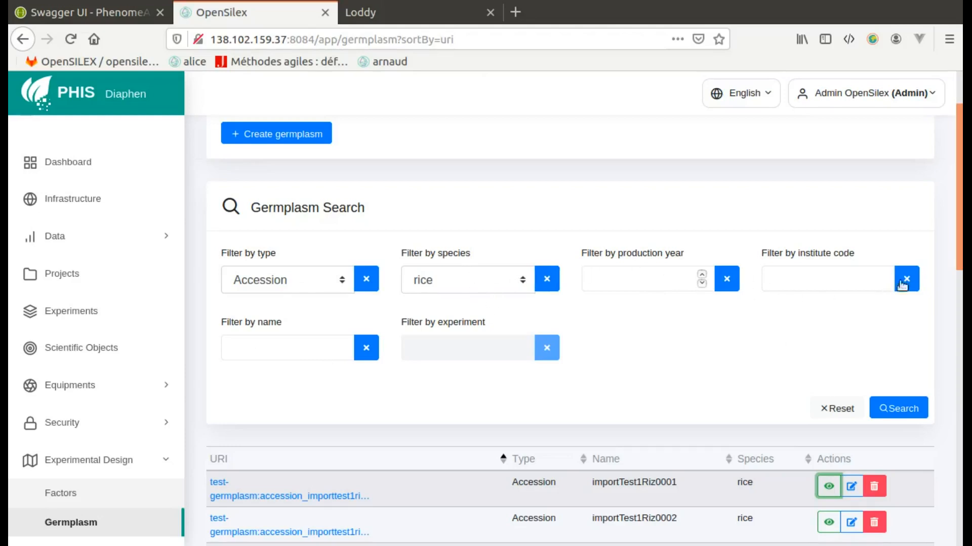
left_click(836, 408)
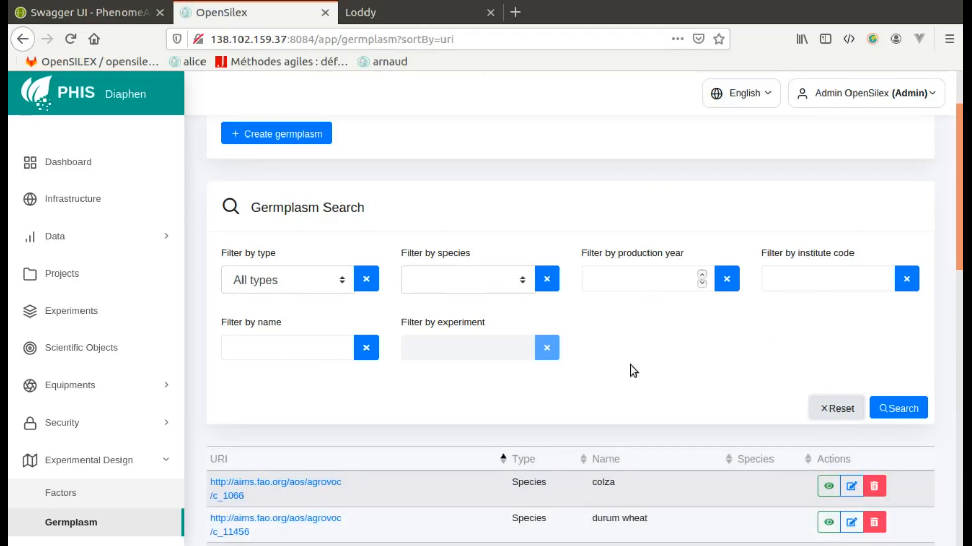
scroll(651, 360, "down", 5)
scroll(652, 360, "up", 4)
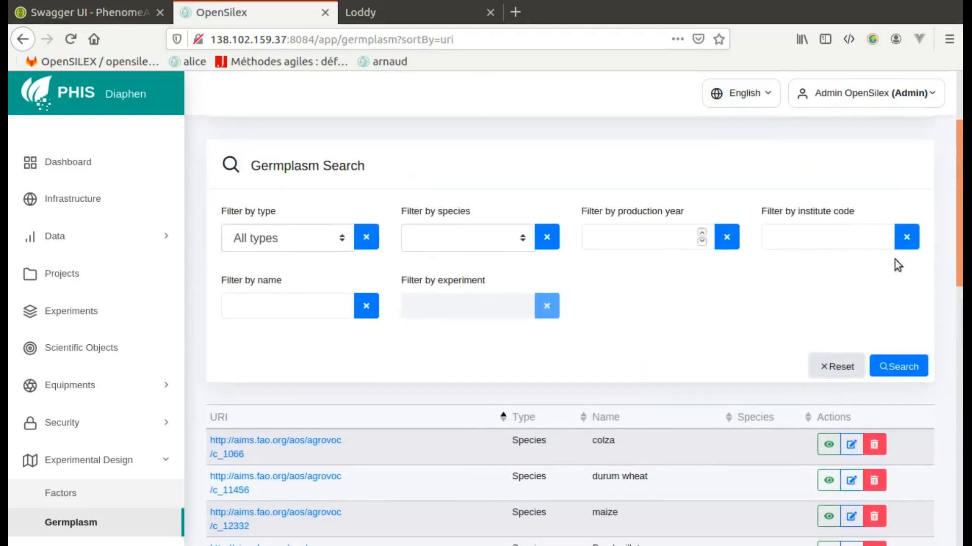
scroll(884, 265, "down", 5)
scroll(941, 504, "down", 8)
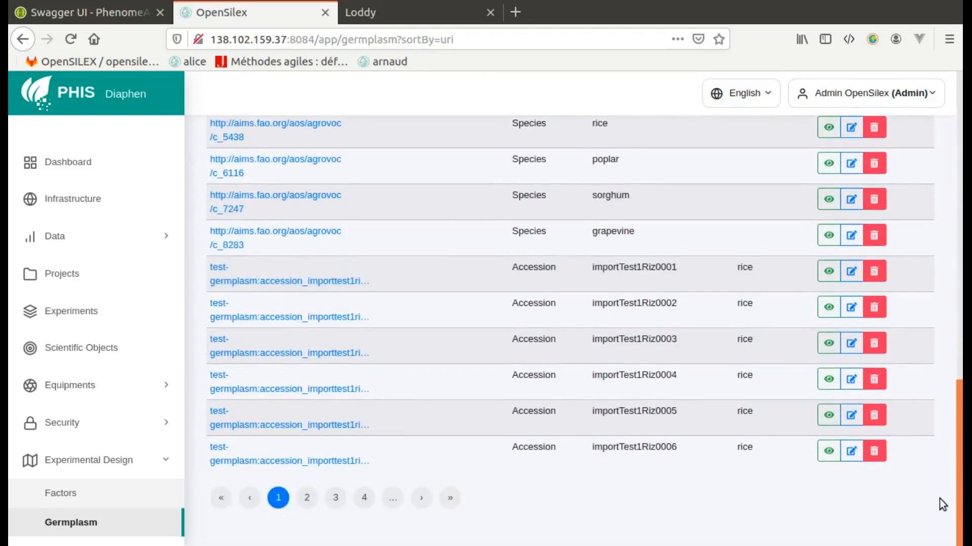
Show page 3 of the germplasm list and return to the head of the page.
left_click(336, 499)
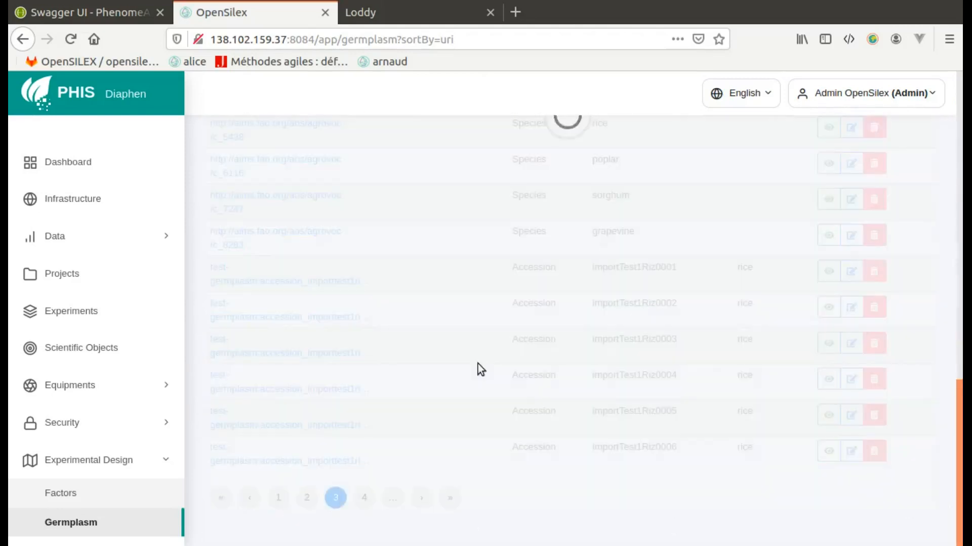
left_click_drag(956, 518, 902, 181)
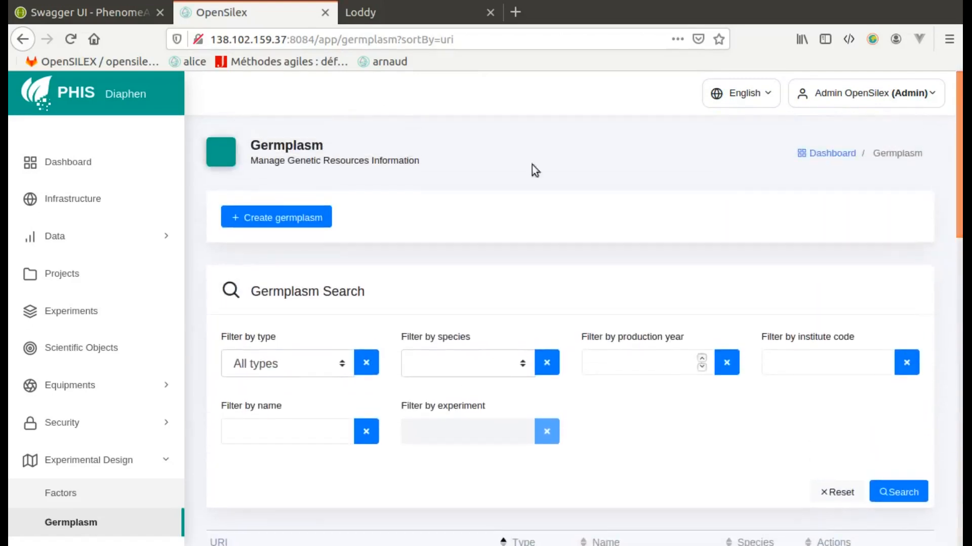
Begin creating germplasm of type Variety and enter the name ABT1205 in the first row.
left_click(278, 220)
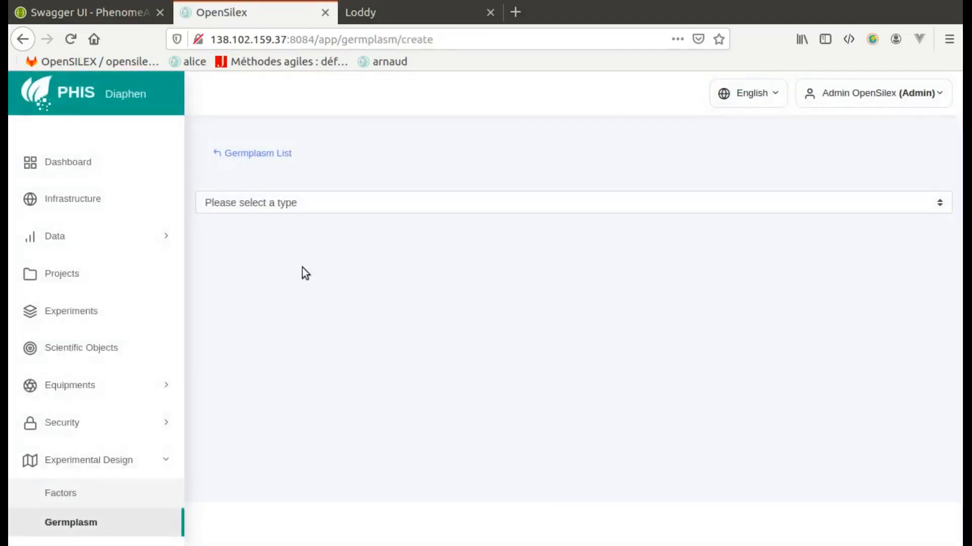
left_click(325, 207)
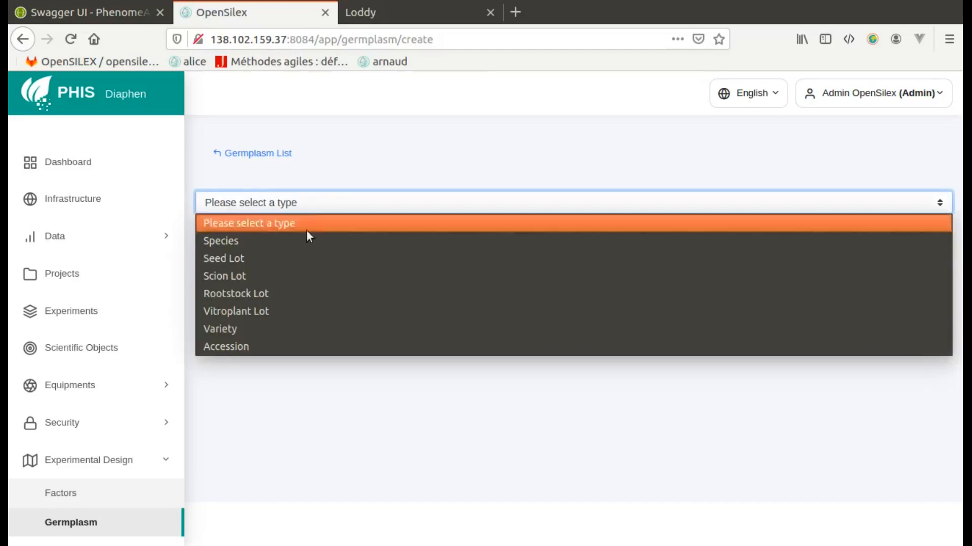
left_click(287, 331)
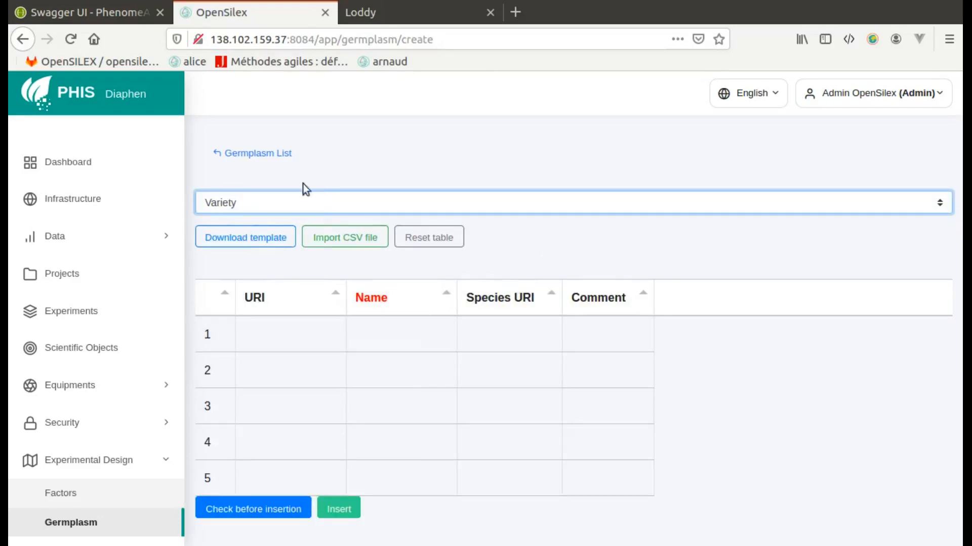
double_click(383, 335)
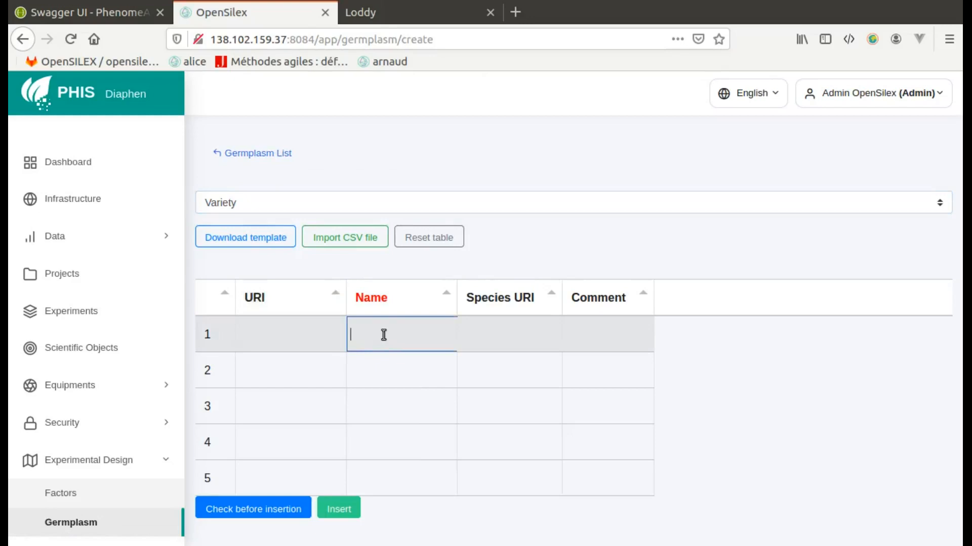
type("ABT1205")
Open the germplasm list in a separate browser tab and copy the URI of the species colza.
right_click(253, 150)
left_click(329, 162)
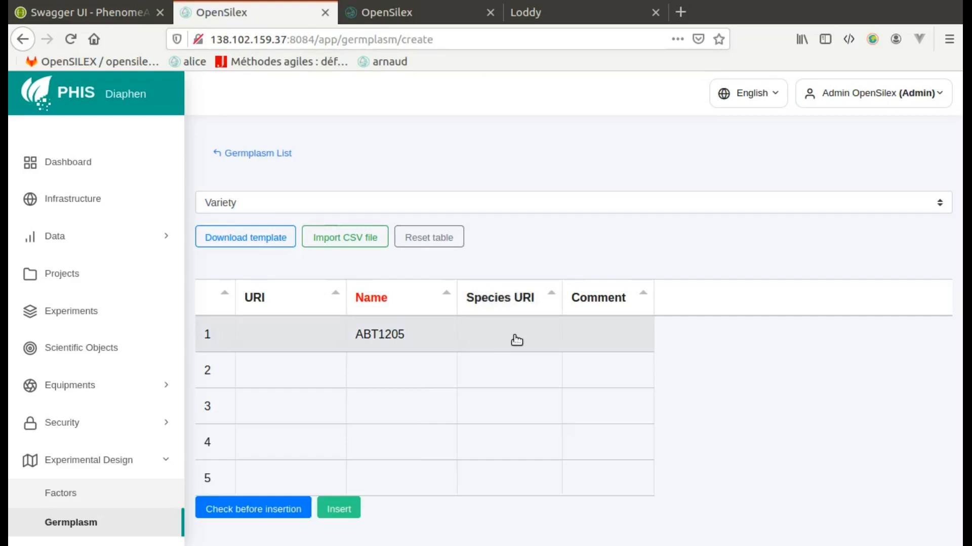
left_click(411, 14)
scroll(623, 364, "down", 5)
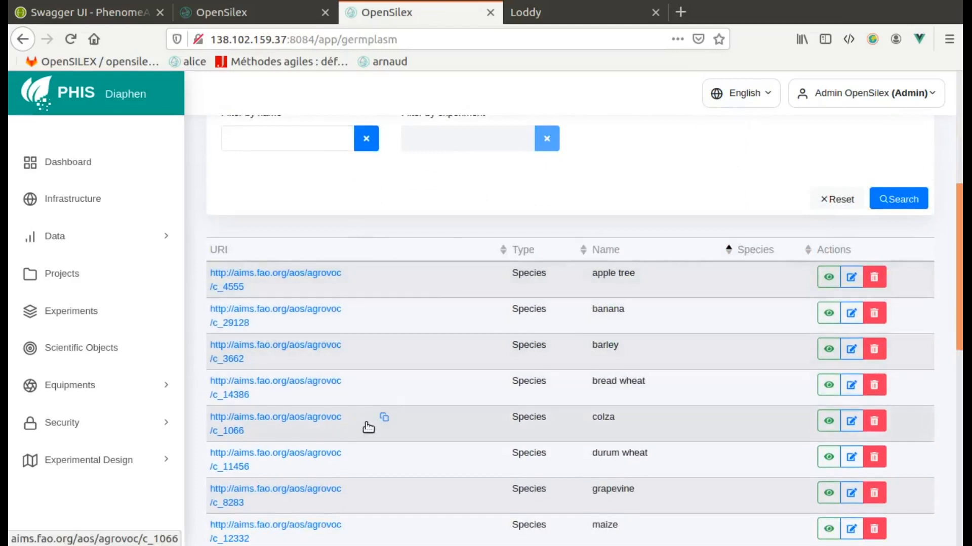
left_click(384, 418)
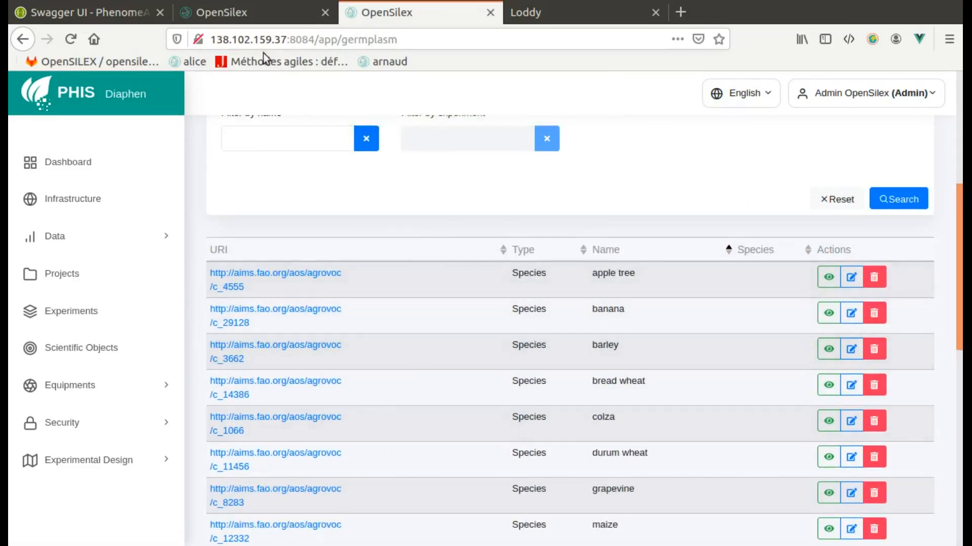
Back in the variety creation table, paste the copied colza URI as the species URI of ABT1205.
left_click(259, 17)
left_click(517, 336)
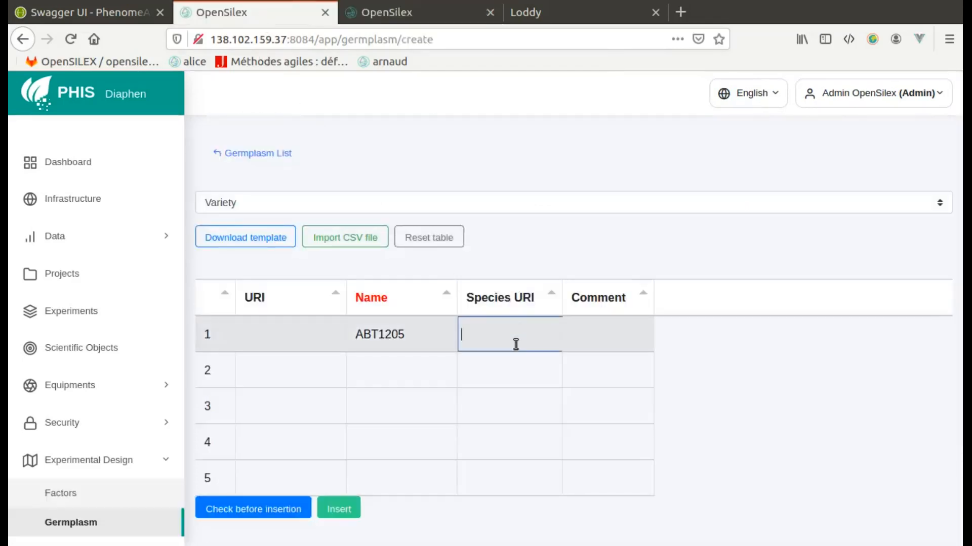
right_click(515, 344)
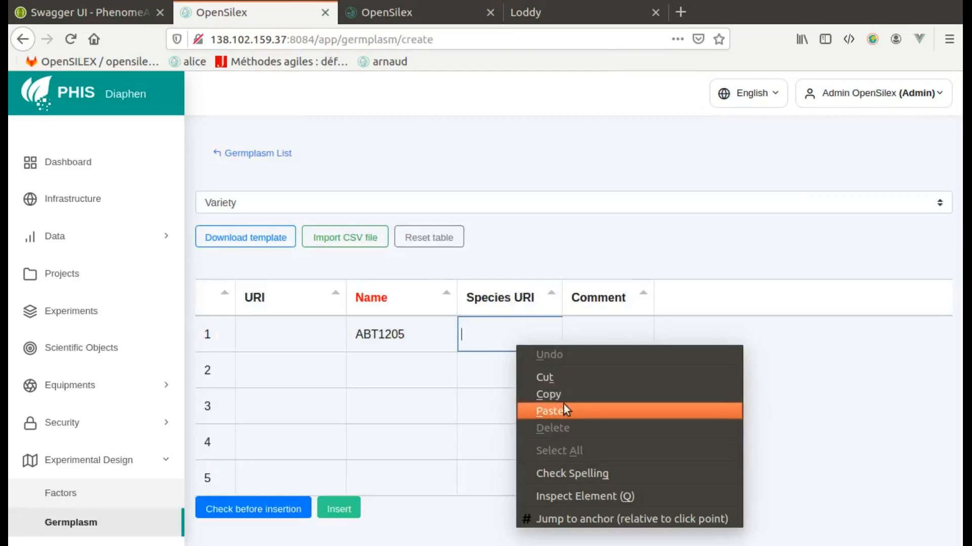
left_click(563, 403)
left_click(535, 377)
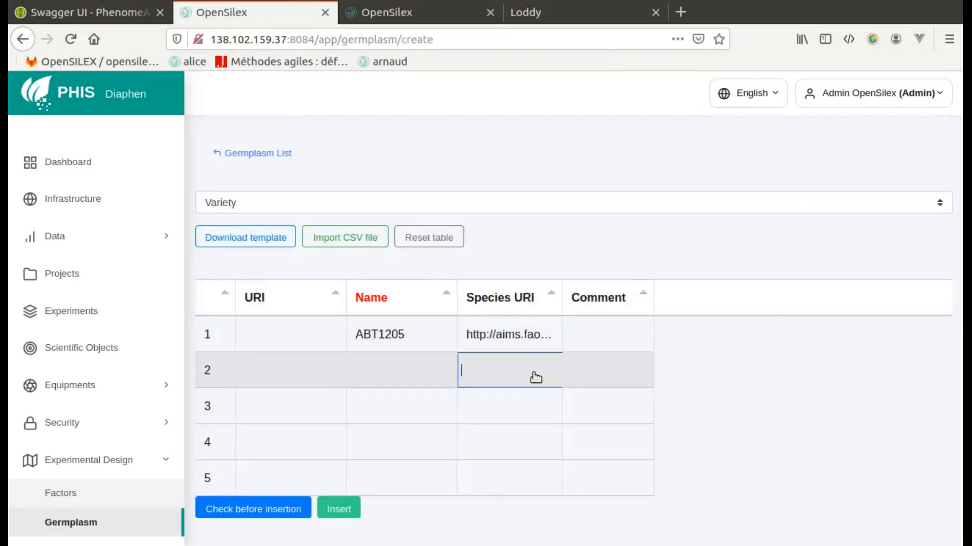
left_click(409, 376)
type("A")
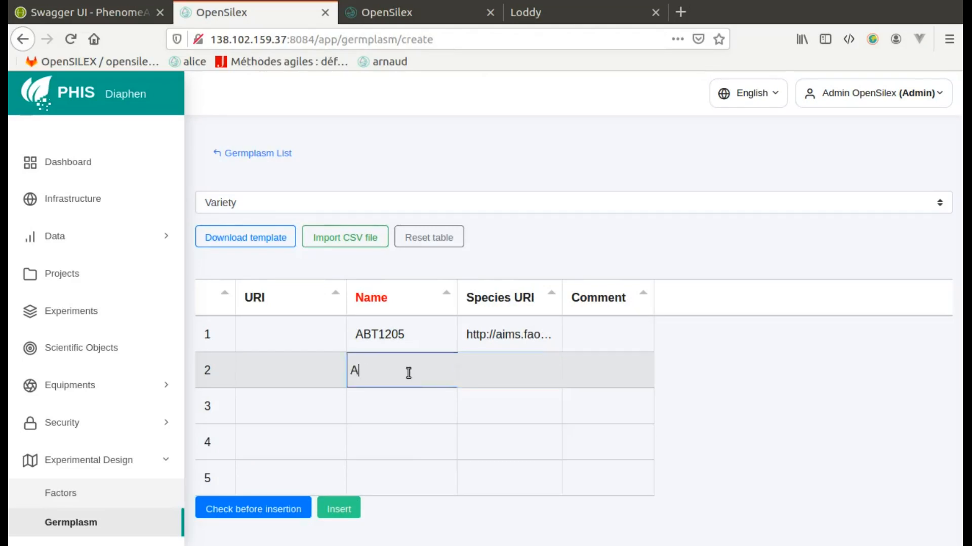
type("BT1205_uriext")
left_click(524, 372)
type("http://opensilex.org")
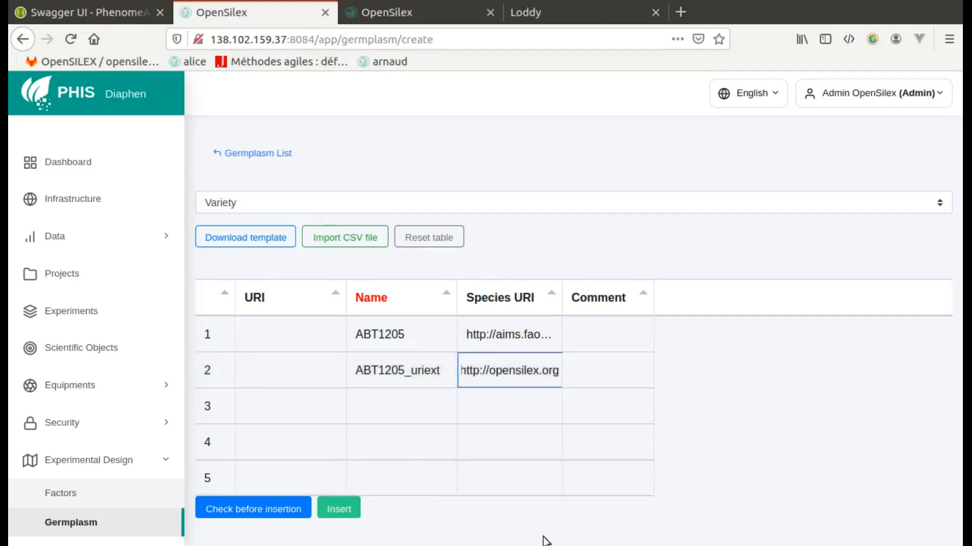
left_click(524, 421)
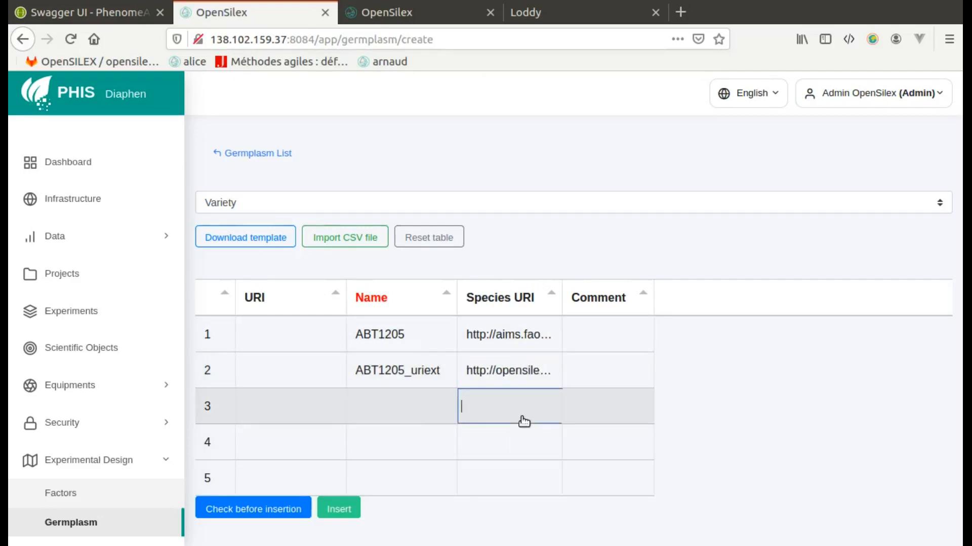
left_click(537, 379)
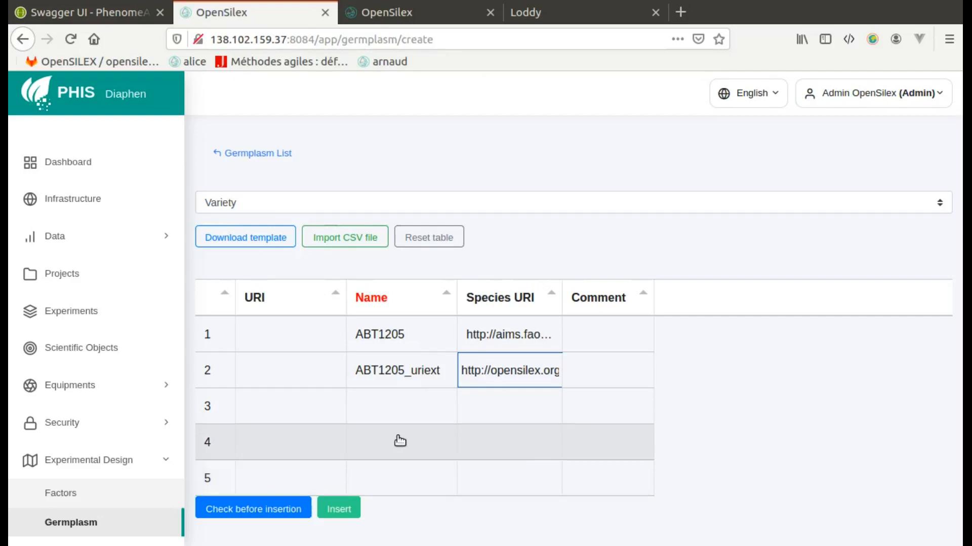
Check and insert the two variety rows, and widen the URI column to show their full URIs.
left_click(269, 513)
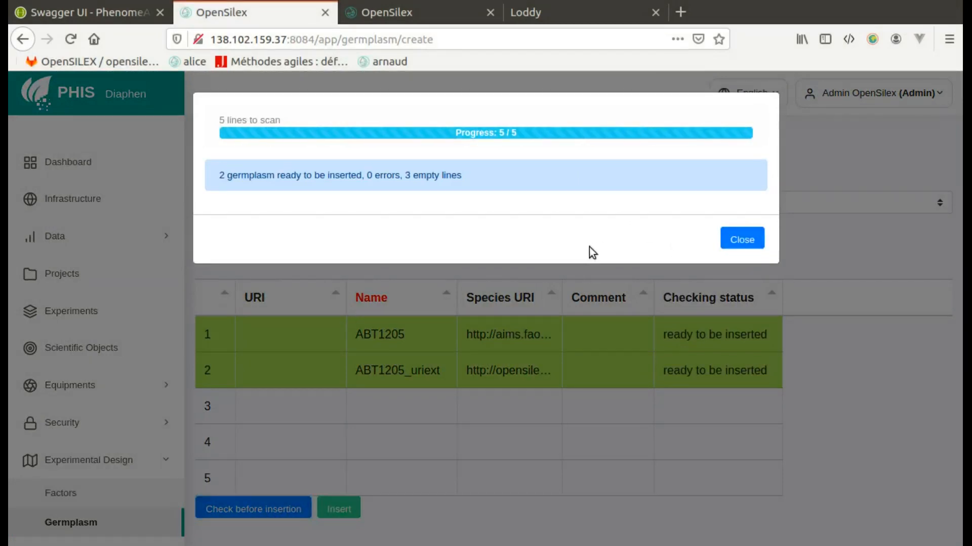
left_click(756, 242)
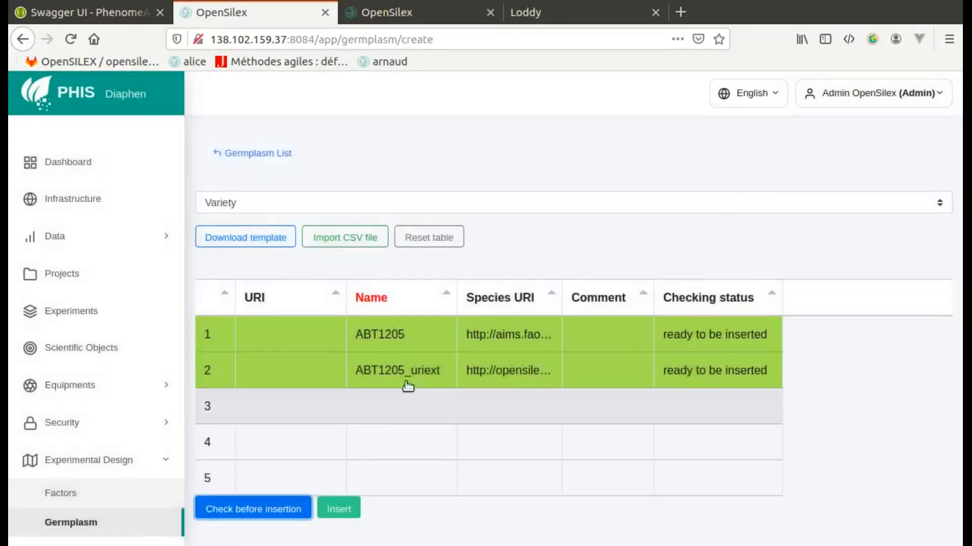
left_click(349, 511)
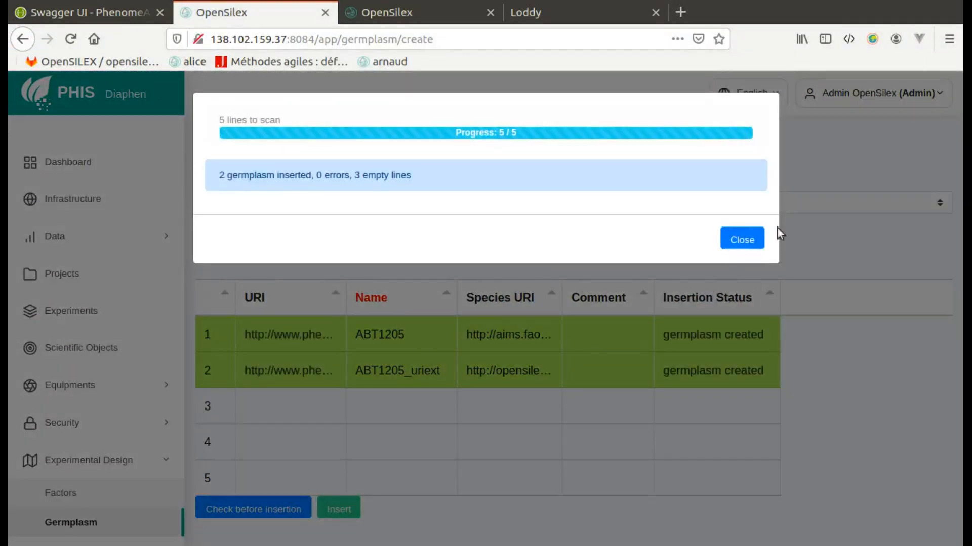
left_click(743, 238)
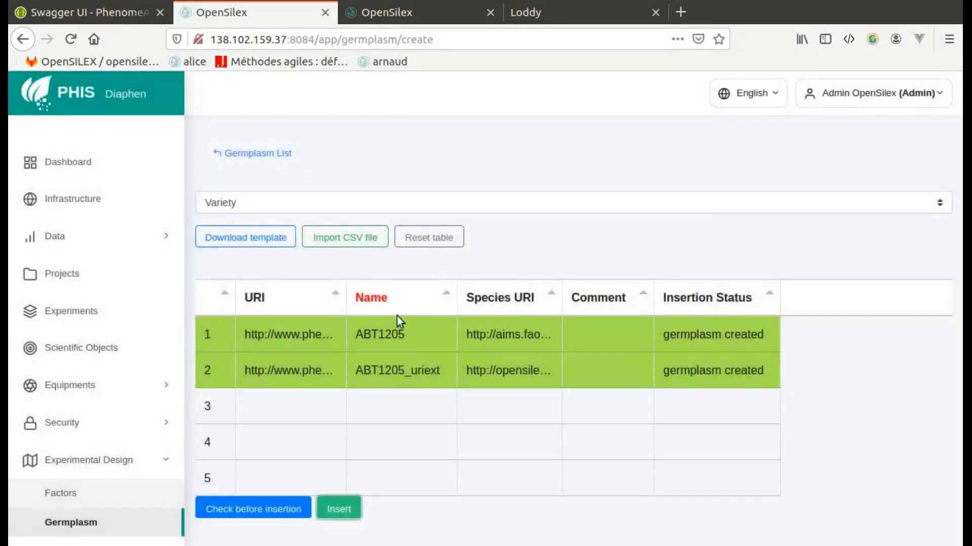
double_click(345, 306)
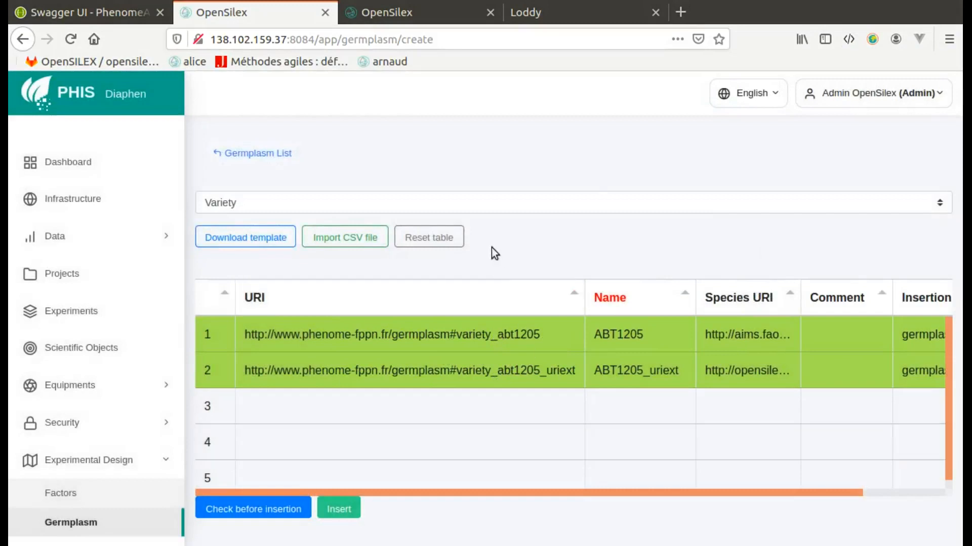
Reset the variety table and import the CSV file varieties_ZA17.csv into it.
left_click(444, 243)
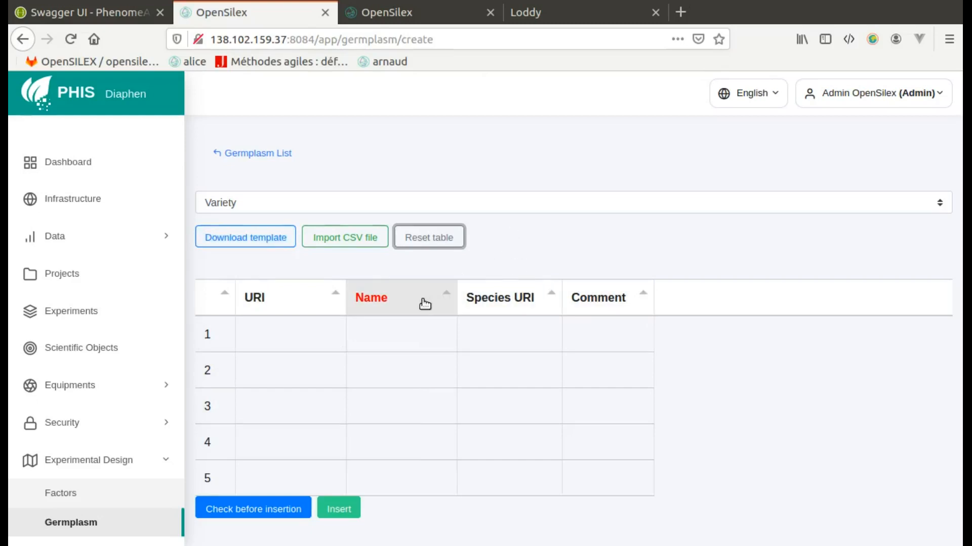
left_click(351, 244)
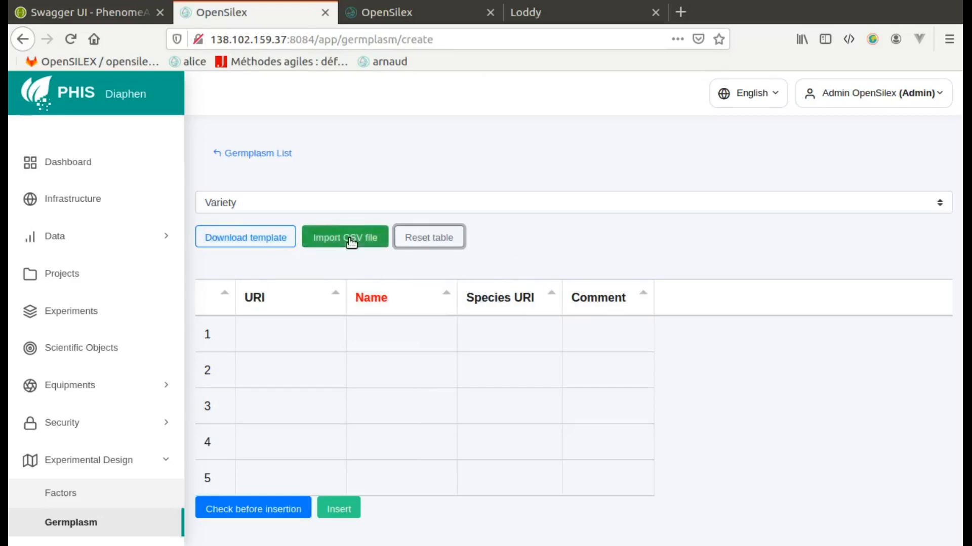
left_click(439, 102)
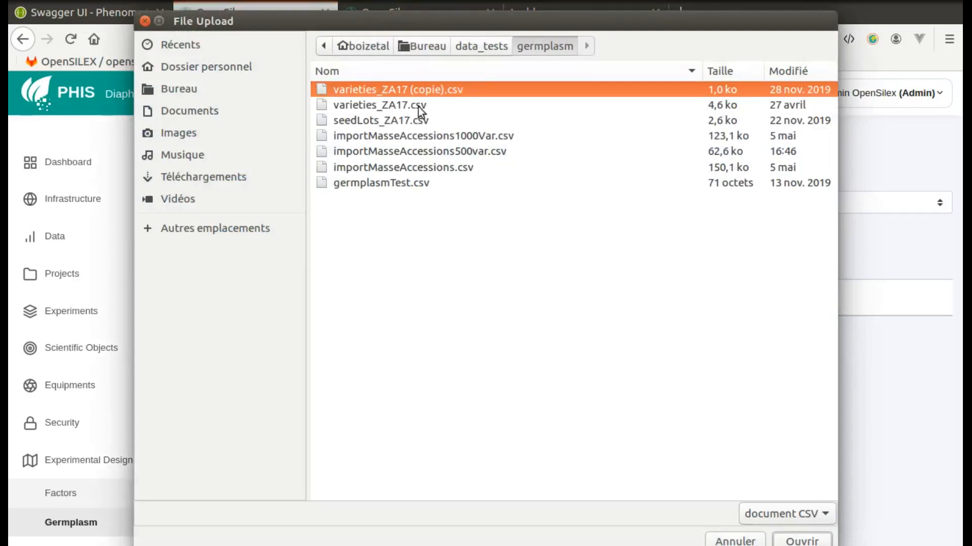
left_click(419, 104)
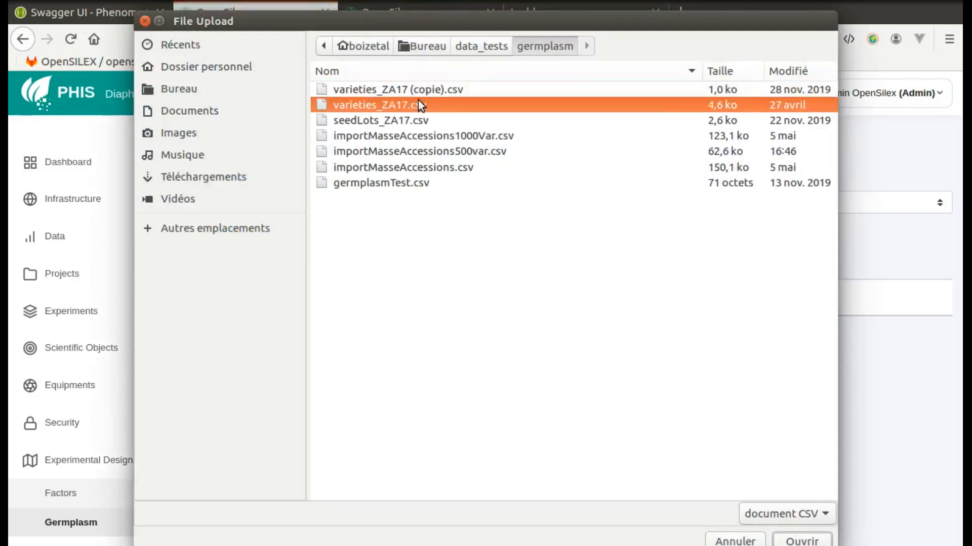
left_click(799, 541)
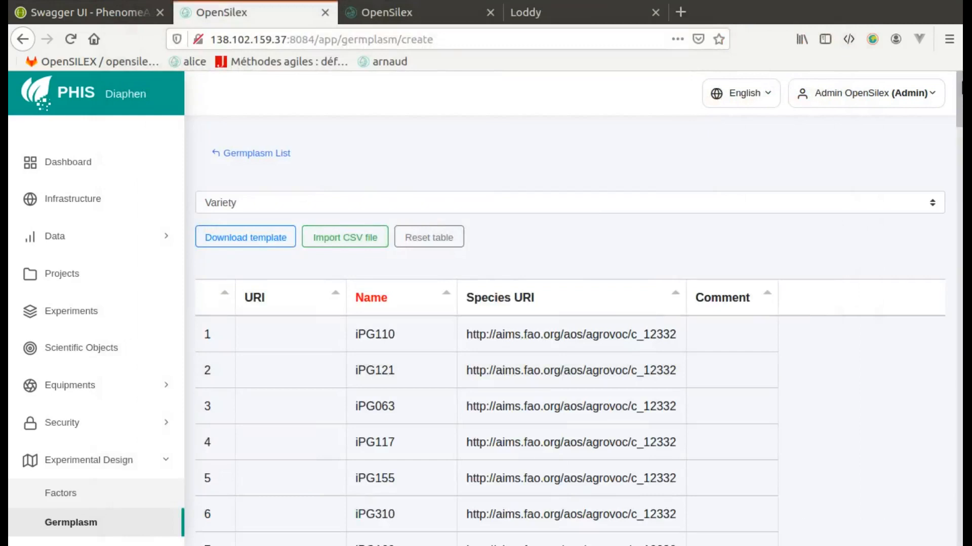
Look through the imported variety rows to the end and run the check before insertion.
scroll(569, 329, "down", 2)
scroll(570, 329, "down", 9)
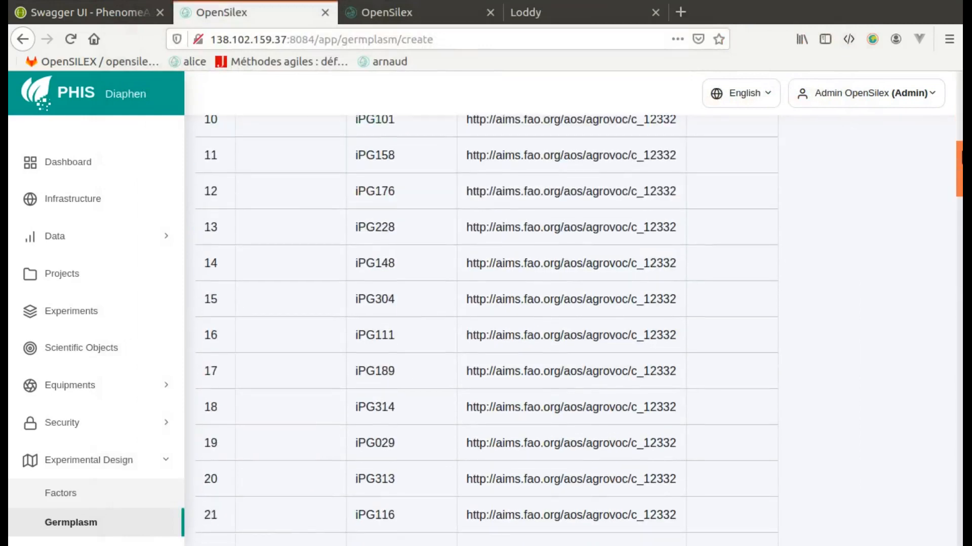
scroll(570, 329, "down", 20)
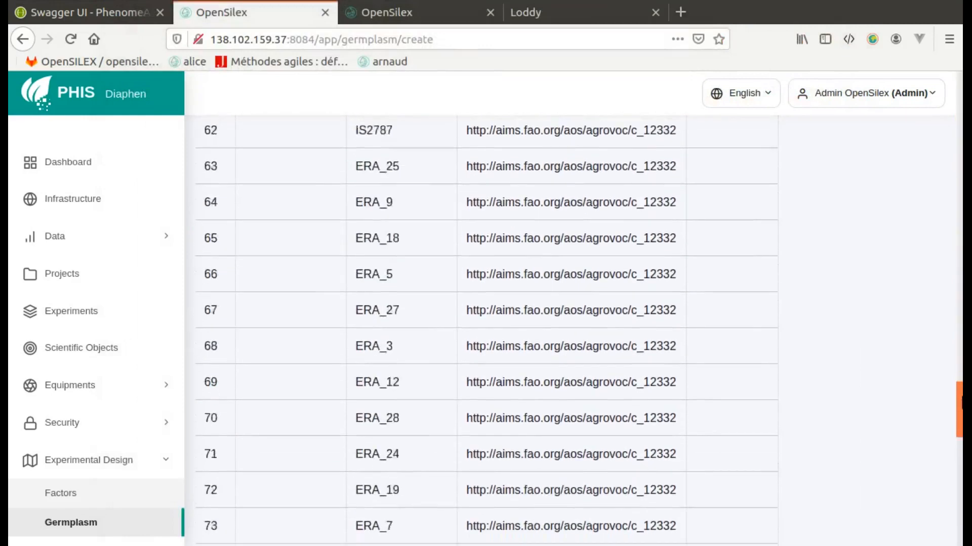
scroll(570, 329, "down", 5)
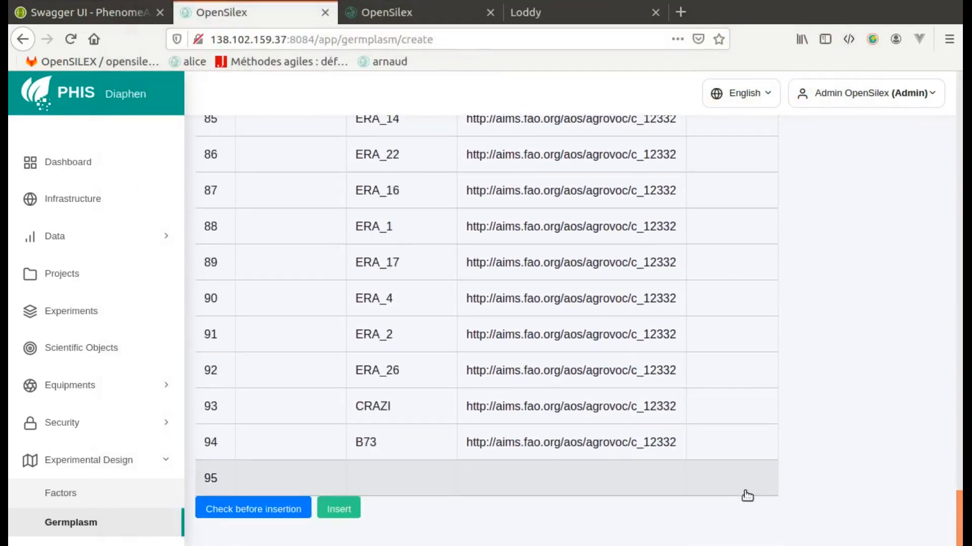
left_click(262, 512)
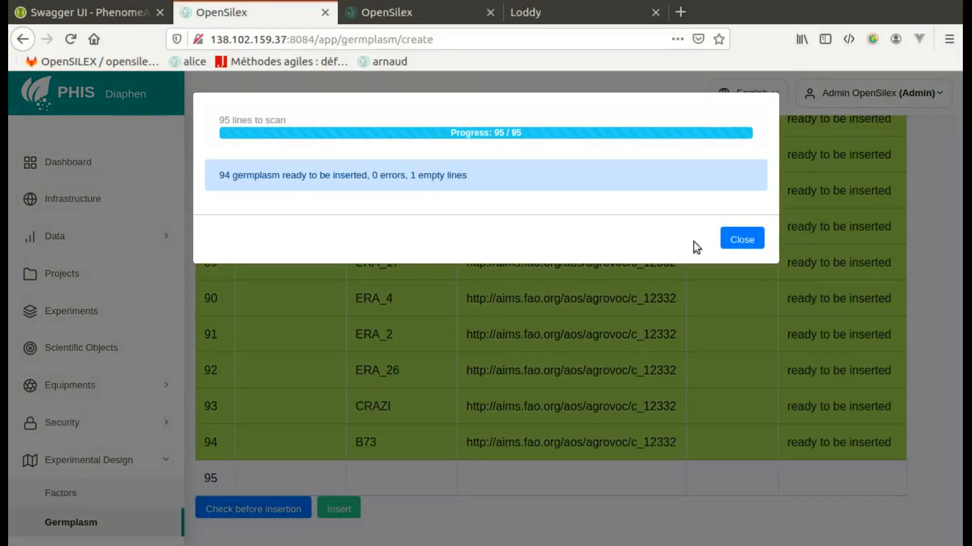
left_click(750, 242)
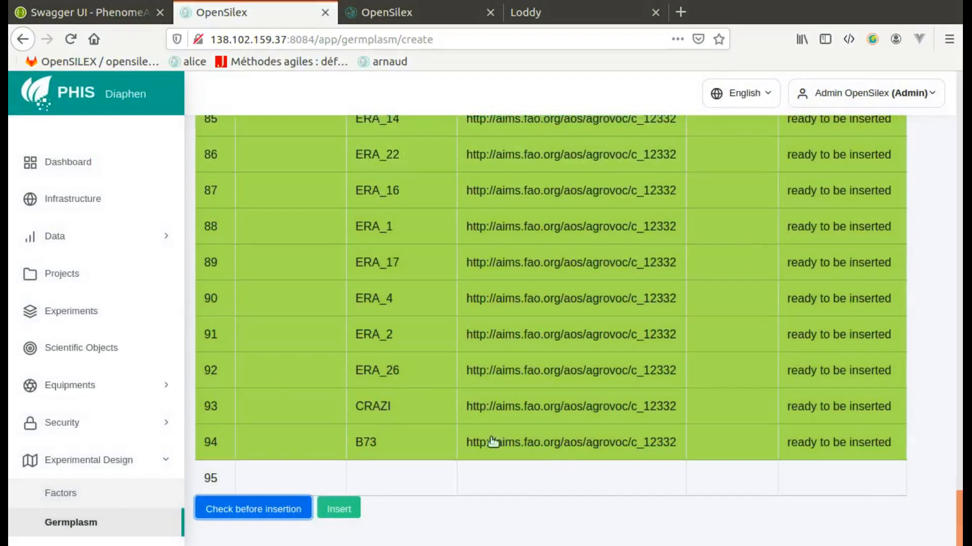
Clear the species URI of variety B73 in row 94 and rerun the check before insertion.
double_click(616, 447)
key("ctrl+a")
key("BackSpace")
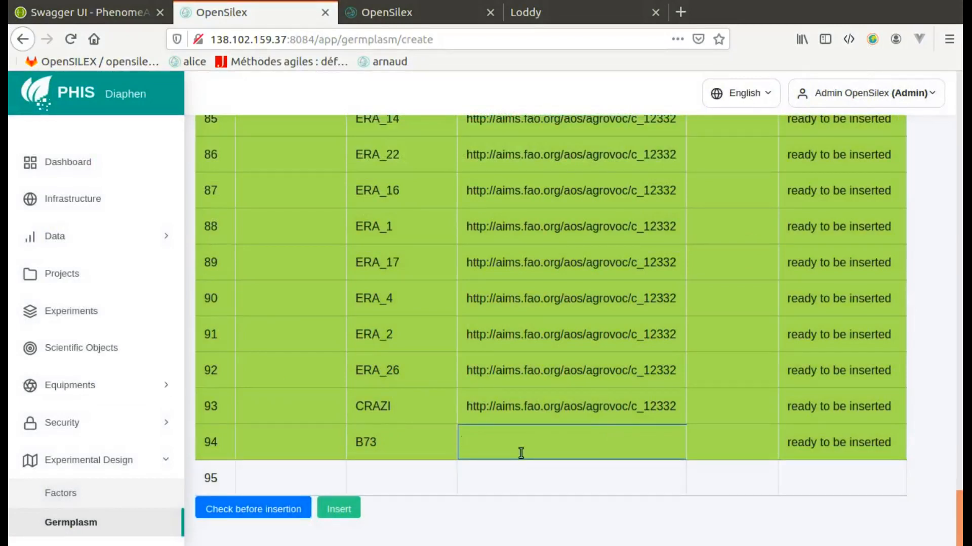
left_click(512, 509)
left_click(294, 510)
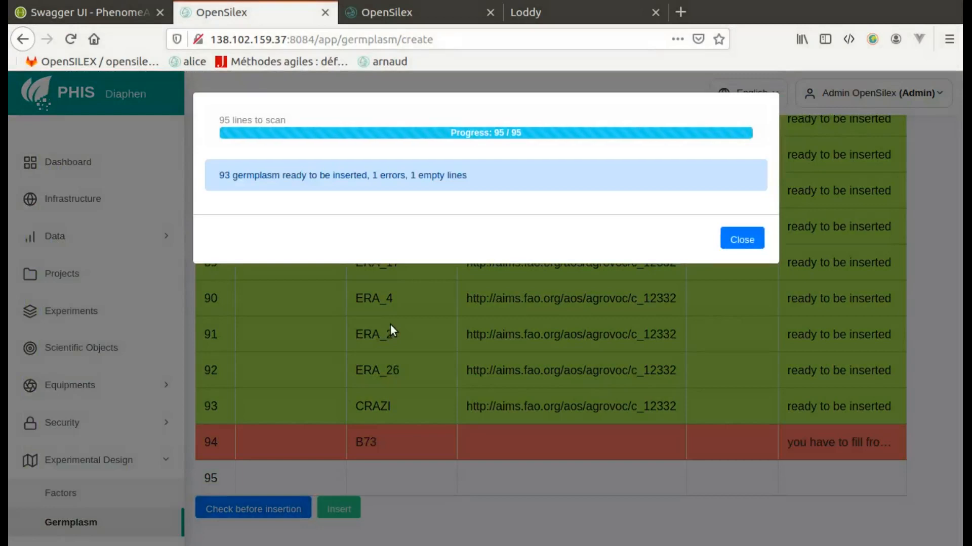
left_click(742, 240)
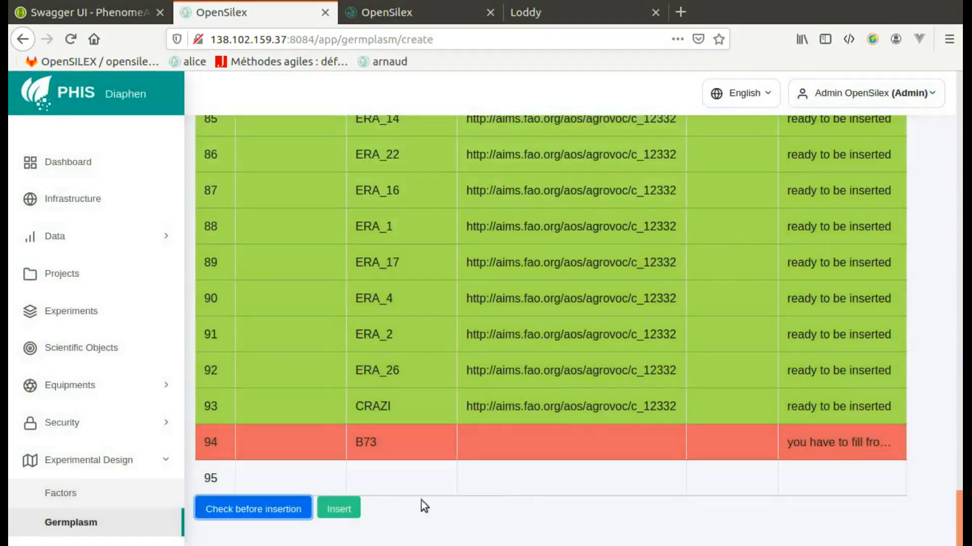
Insert the imported varieties, leaving B73 without a species URI.
left_click(338, 512)
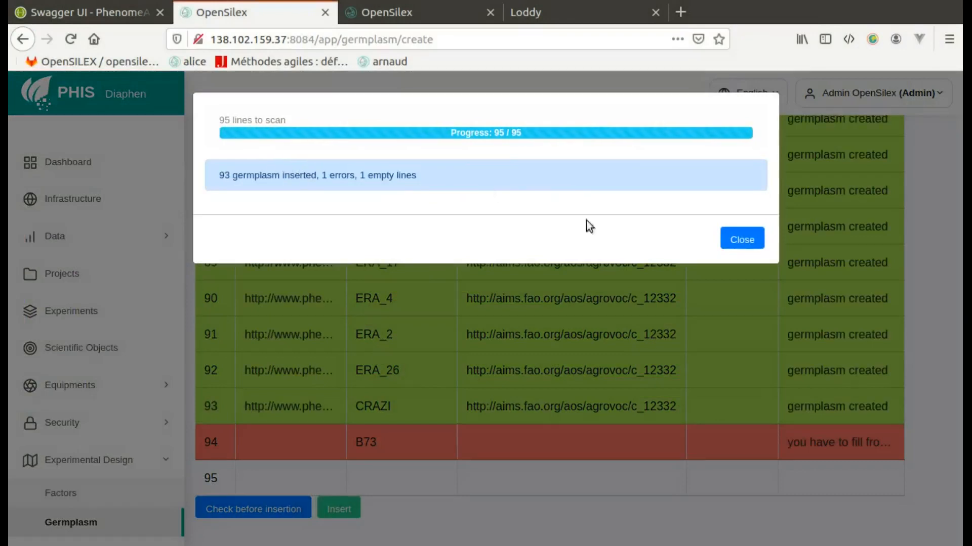
Close the insertion summary and widen the URI column of the variety table to fit the full URIs.
left_click(740, 244)
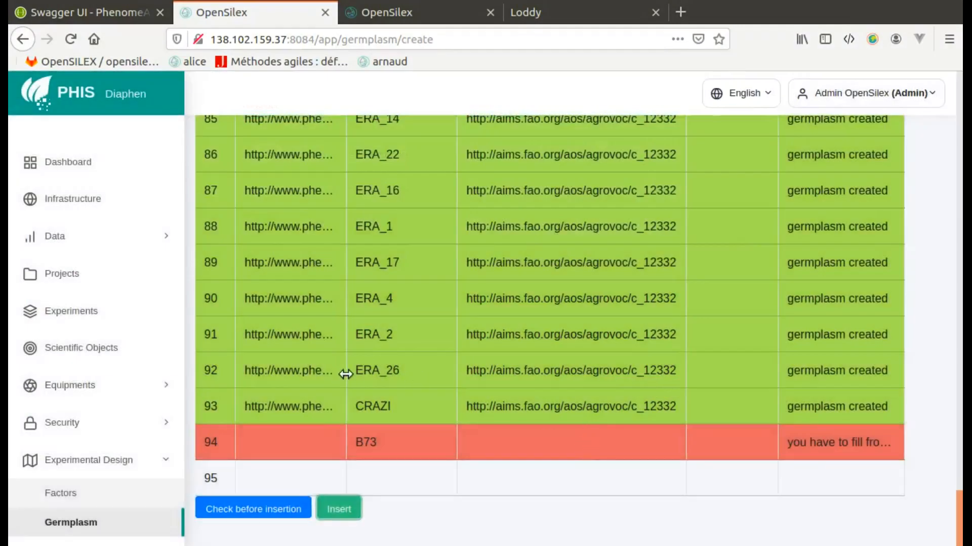
left_click_drag(345, 374, 402, 388)
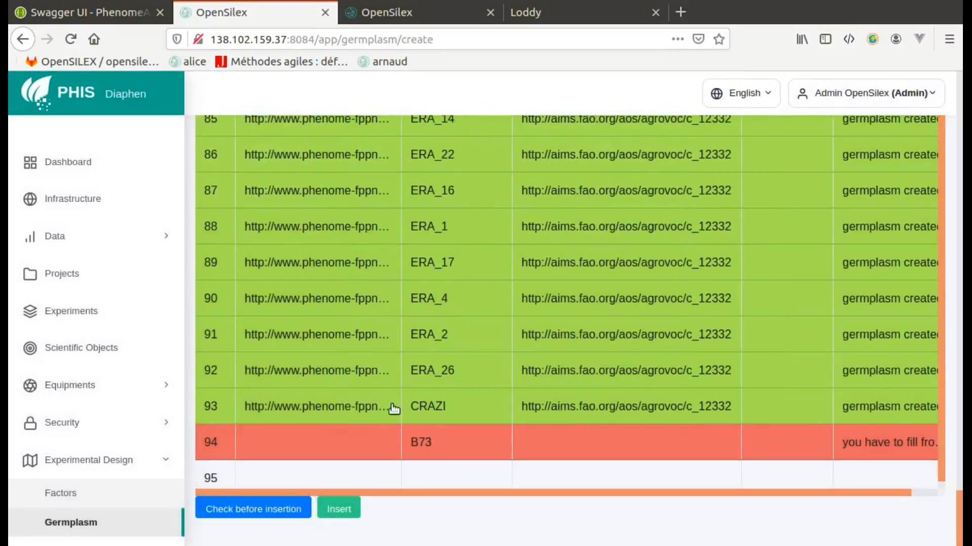
double_click(399, 408)
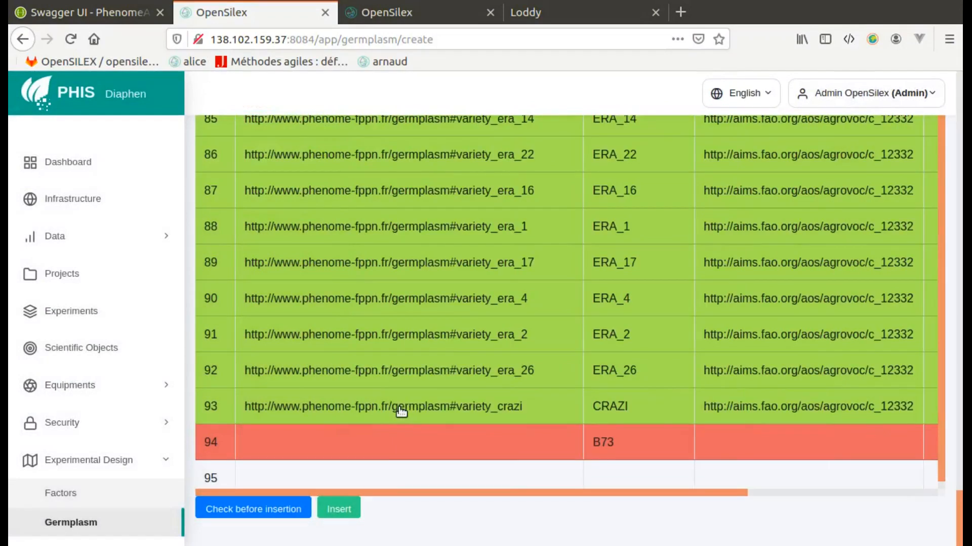
left_click_drag(960, 514, 958, 87)
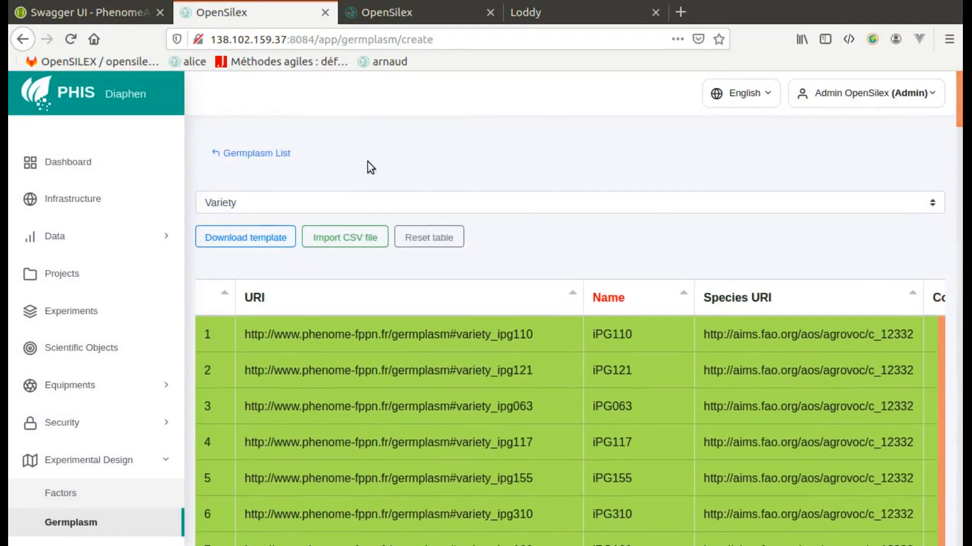
Return to the germplasm list and search for germplasm of type Variety with the species colza.
left_click(262, 159)
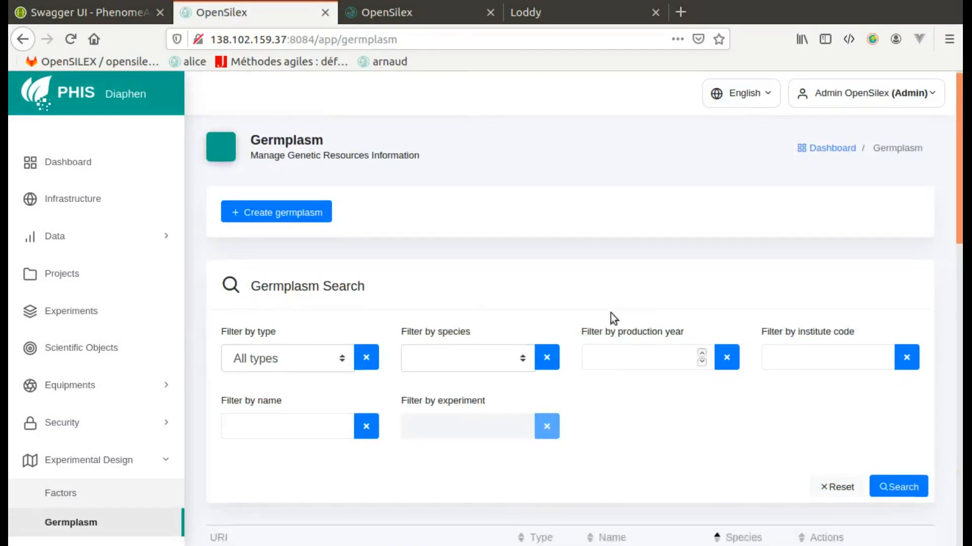
scroll(611, 312, "down", 5)
scroll(560, 269, "up", 5)
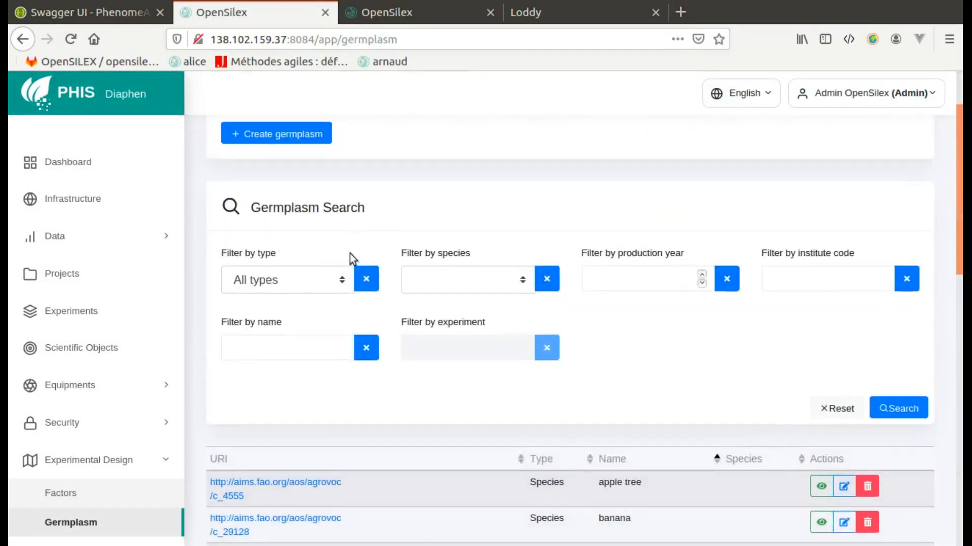
left_click(335, 289)
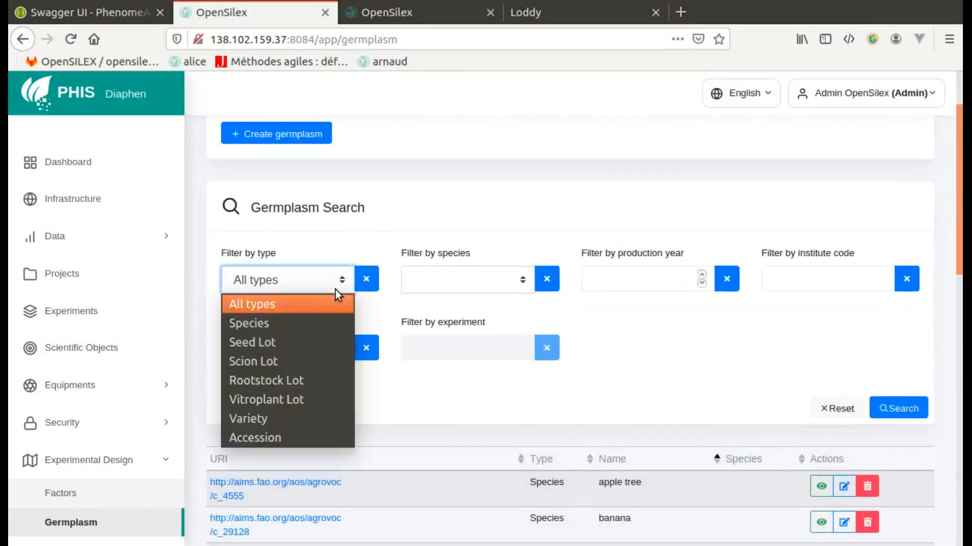
left_click(312, 416)
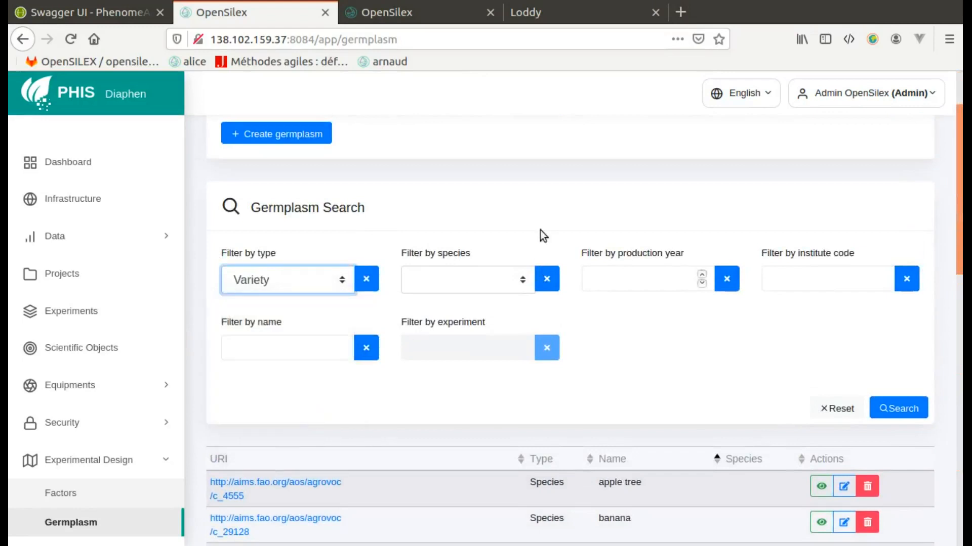
left_click(507, 275)
scroll(455, 345, "down", 1)
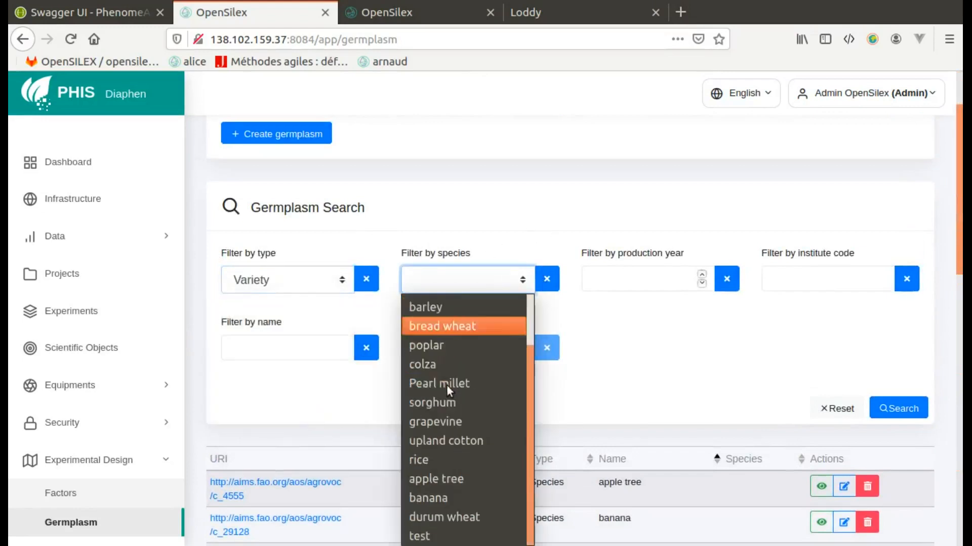
left_click(473, 365)
left_click(883, 408)
scroll(669, 359, "down", 1)
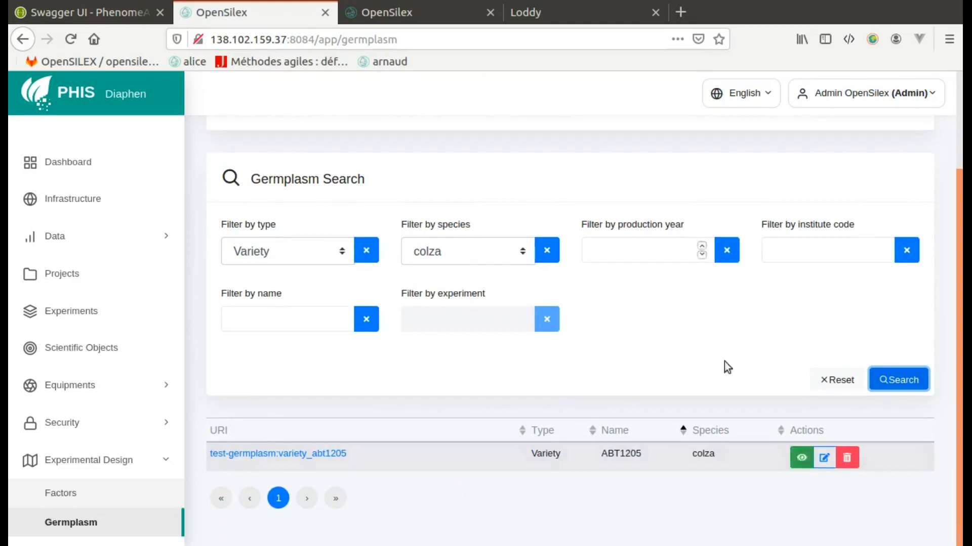
Change the species filter to maize, rerun the search and look through the listed maize varieties.
left_click(506, 251)
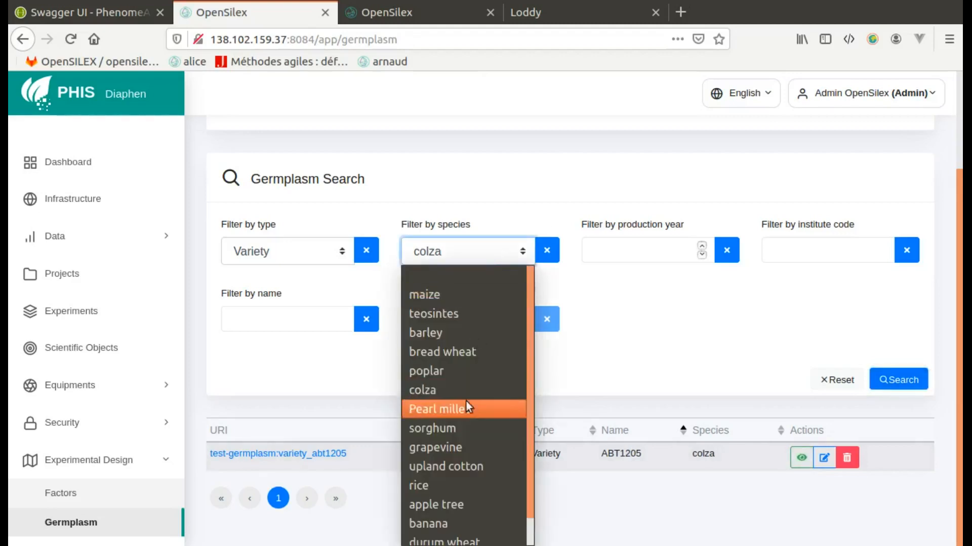
scroll(466, 400, "down", 1)
scroll(466, 400, "up", 1)
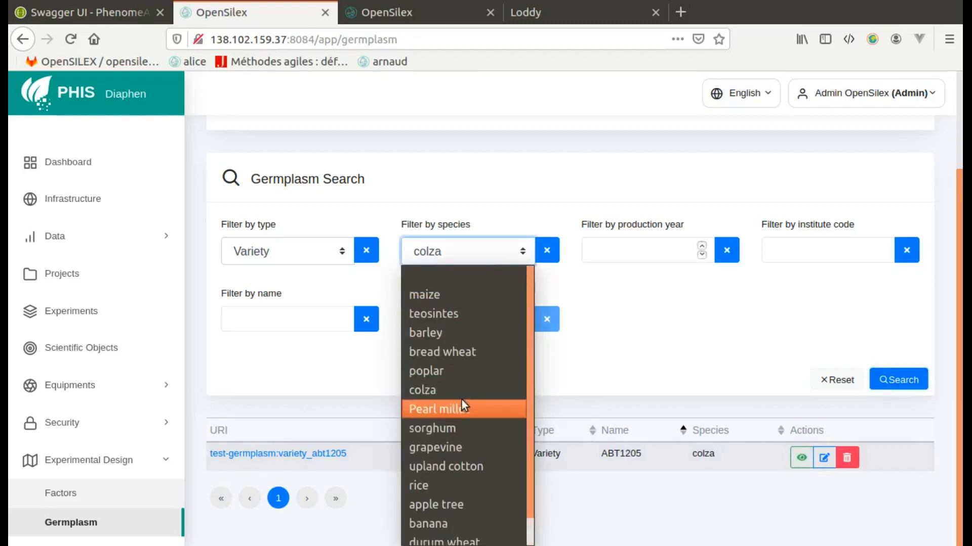
left_click(448, 293)
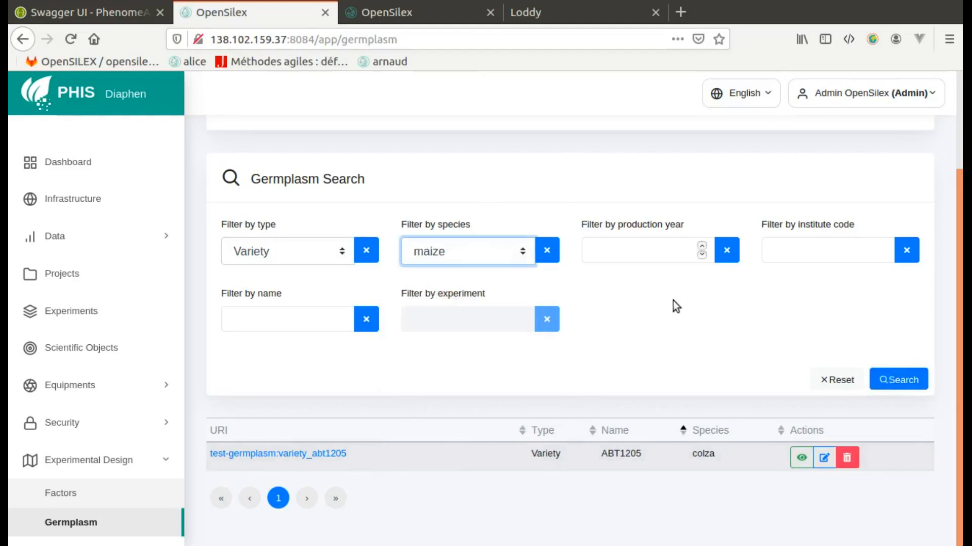
left_click(906, 380)
scroll(713, 303, "down", 4)
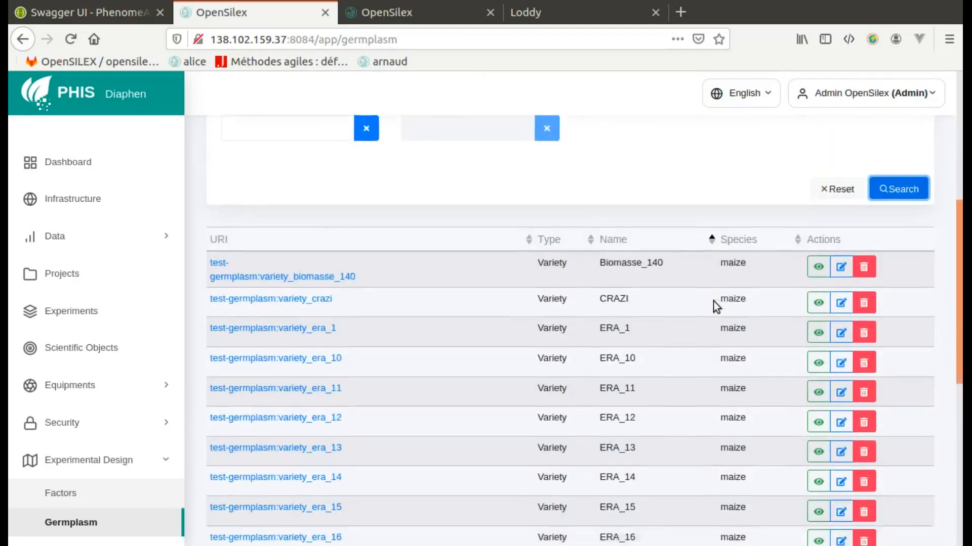
scroll(649, 285, "down", 5)
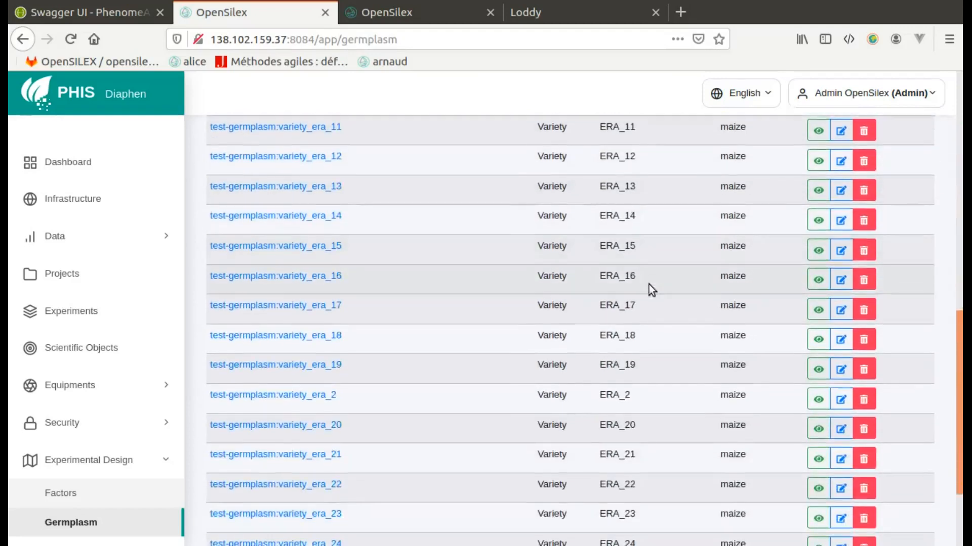
scroll(648, 284, "up", 4)
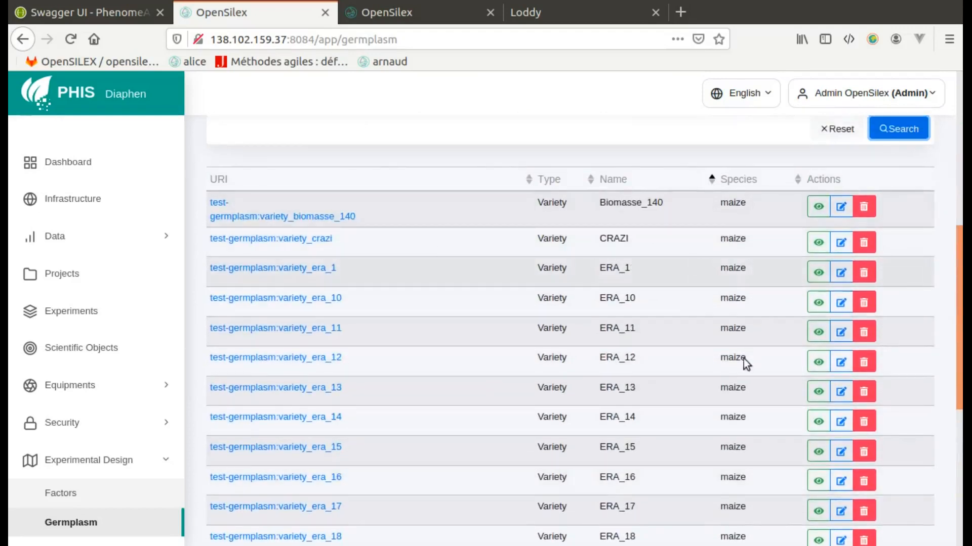
scroll(962, 357, "up", 7)
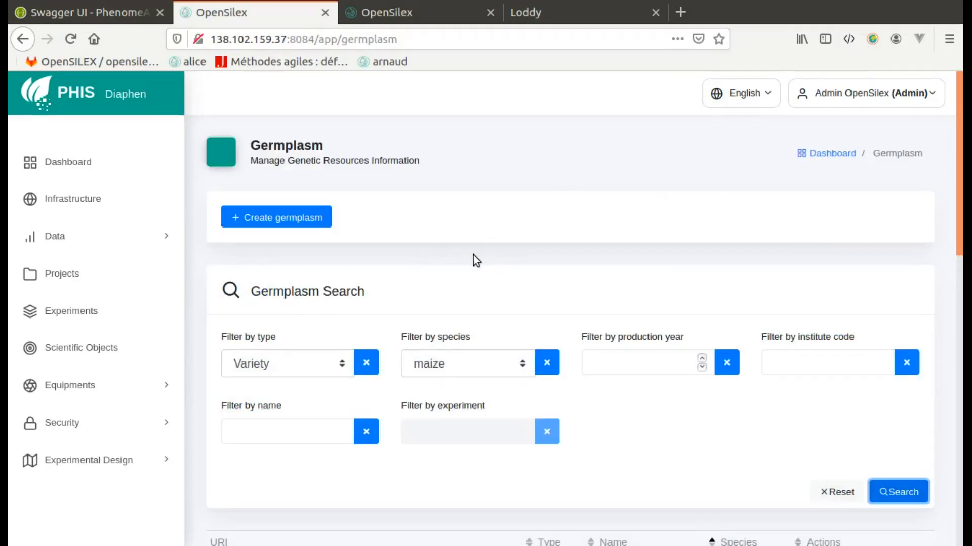
Open the germplasm creation form and examine the entry table columns for the Species and Variety types.
left_click(268, 223)
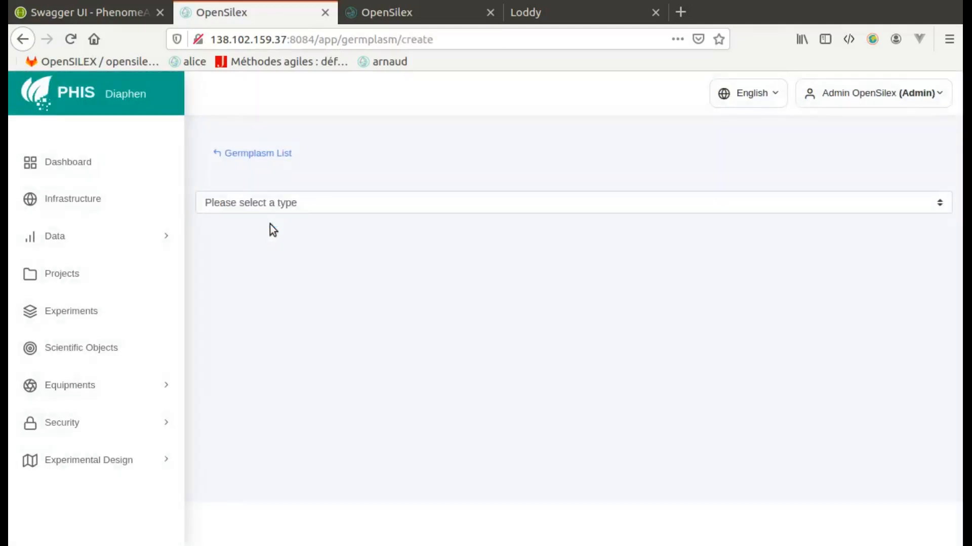
left_click(327, 203)
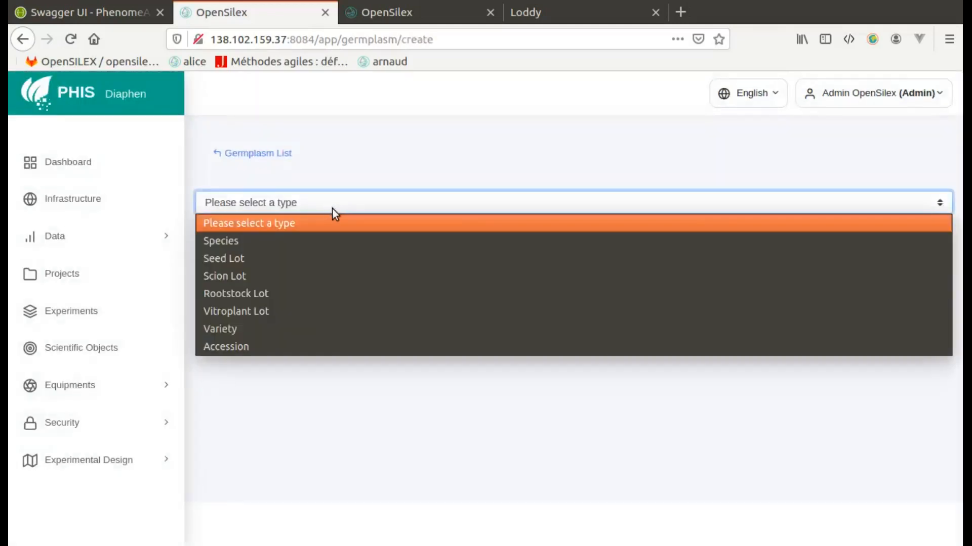
left_click(333, 245)
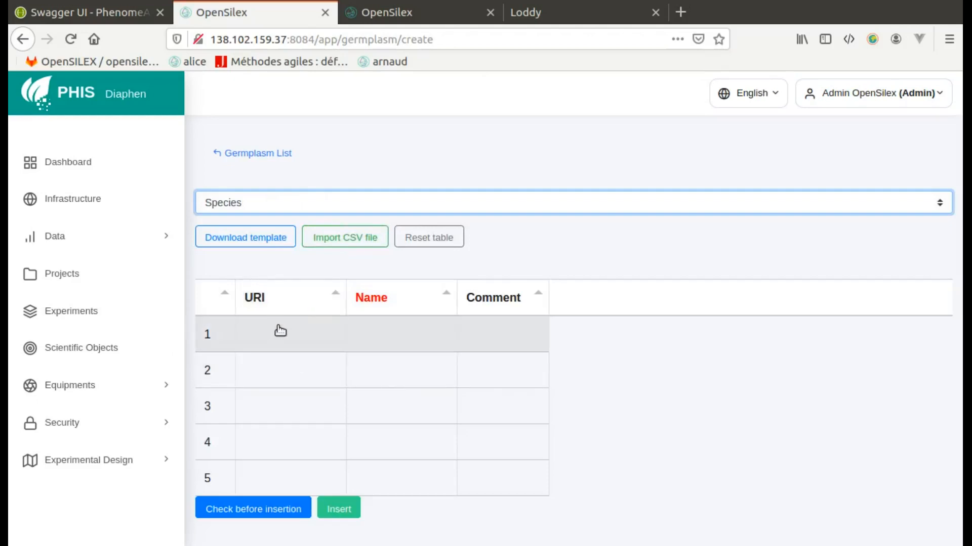
left_click(318, 207)
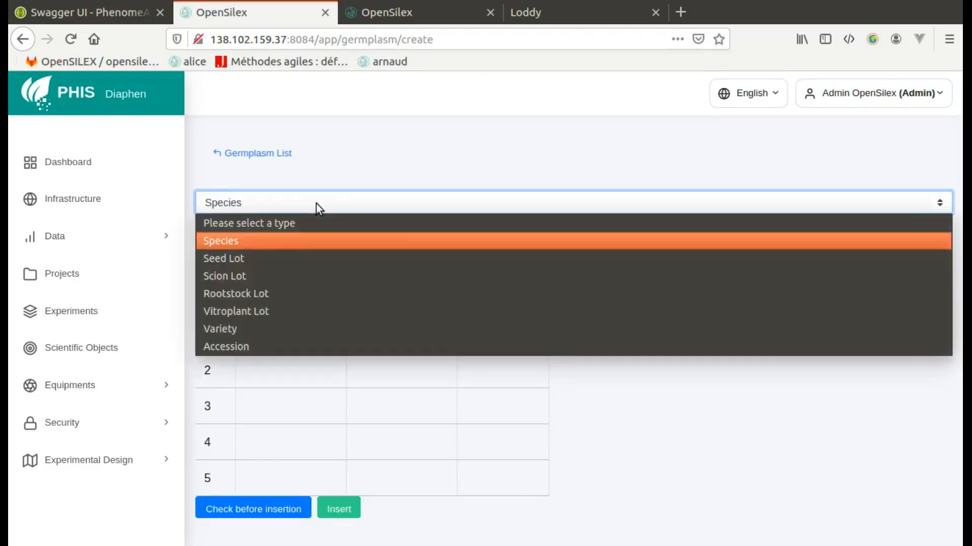
left_click(277, 329)
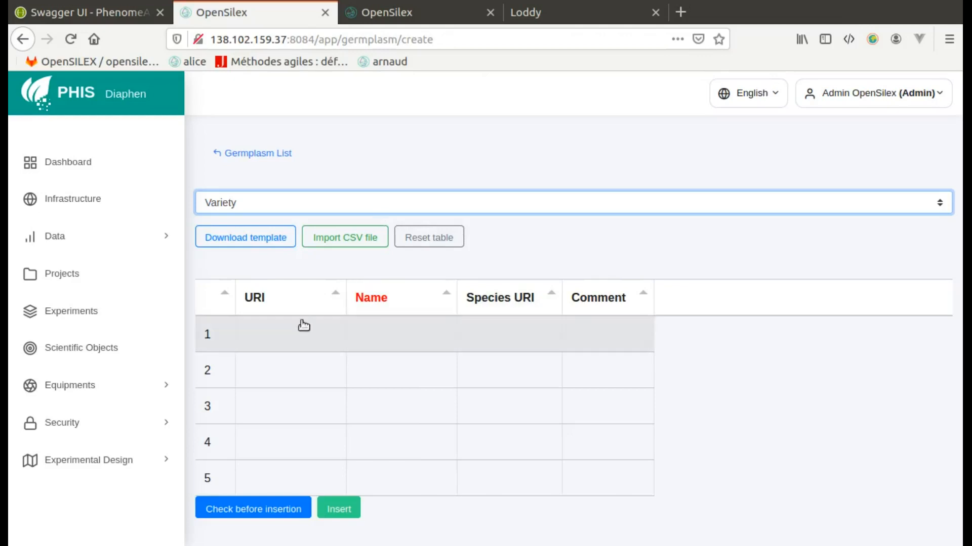
Examine the creation table columns for the Accession and Seed Lot types, through to the Comment column.
left_click(320, 201)
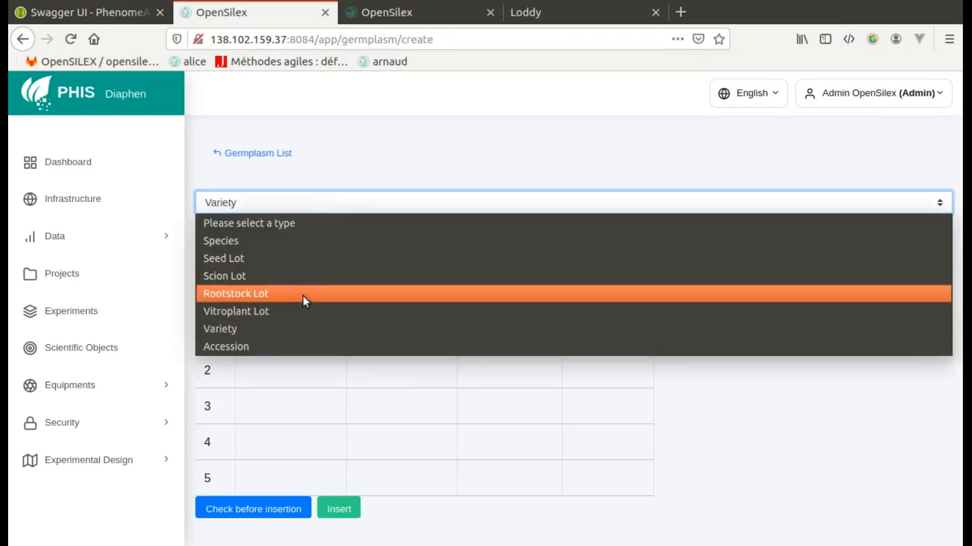
left_click(306, 335)
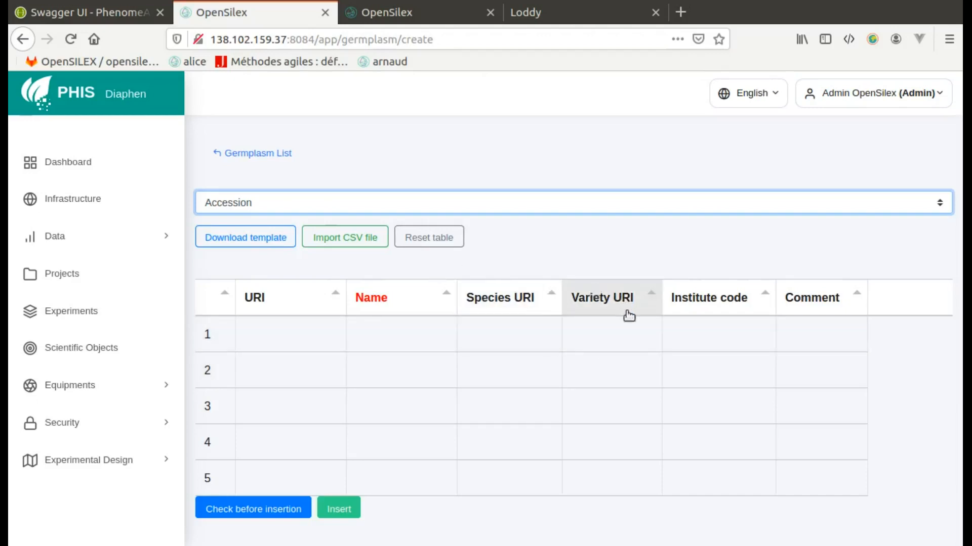
left_click(490, 203)
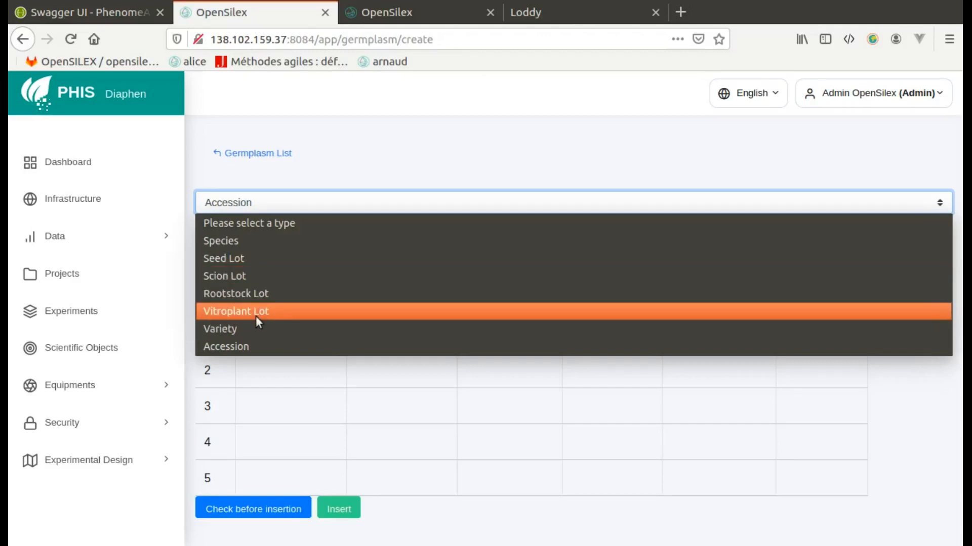
left_click(287, 259)
left_click_drag(404, 501, 629, 536)
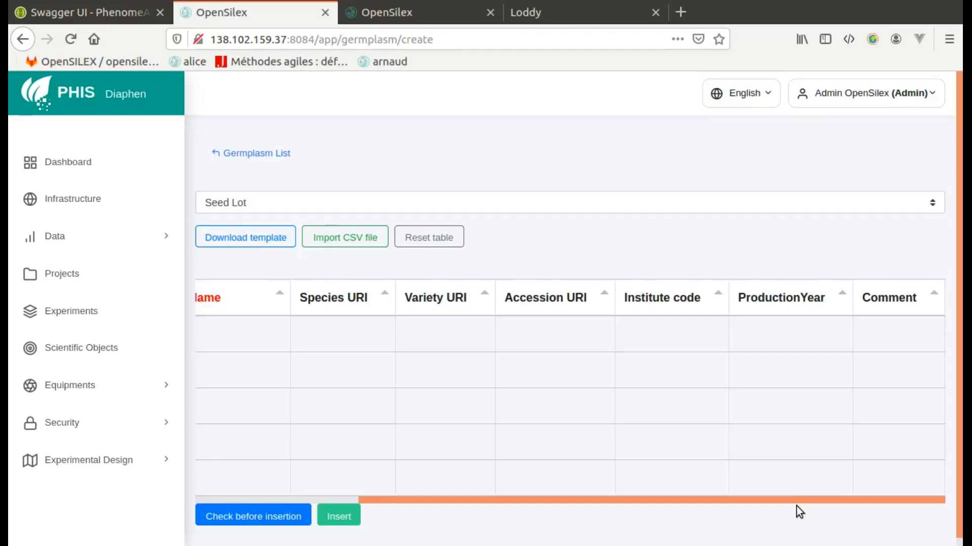
left_click_drag(787, 499, 508, 500)
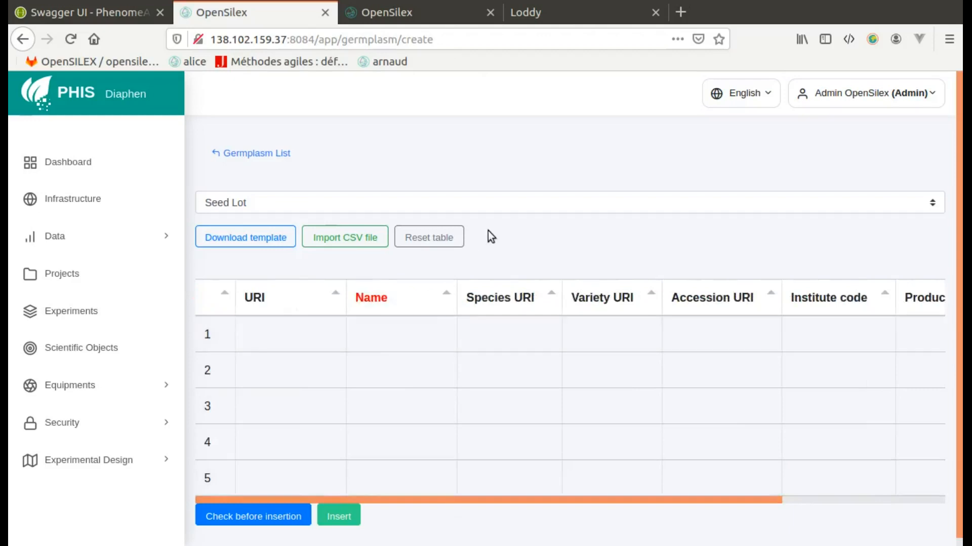
Return to the germplasm list and view the search filters and the first records.
left_click(252, 154)
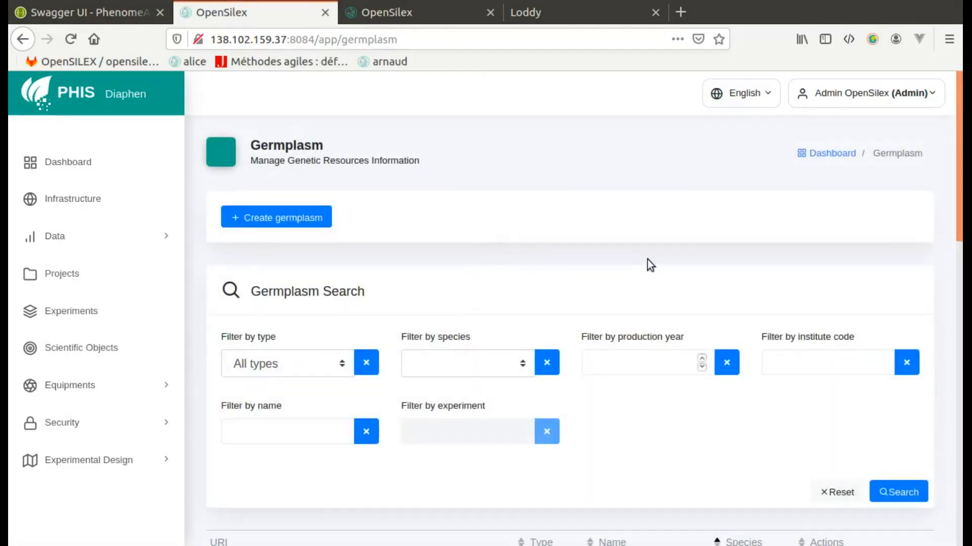
scroll(657, 262, "down", 1)
scroll(658, 263, "down", 1)
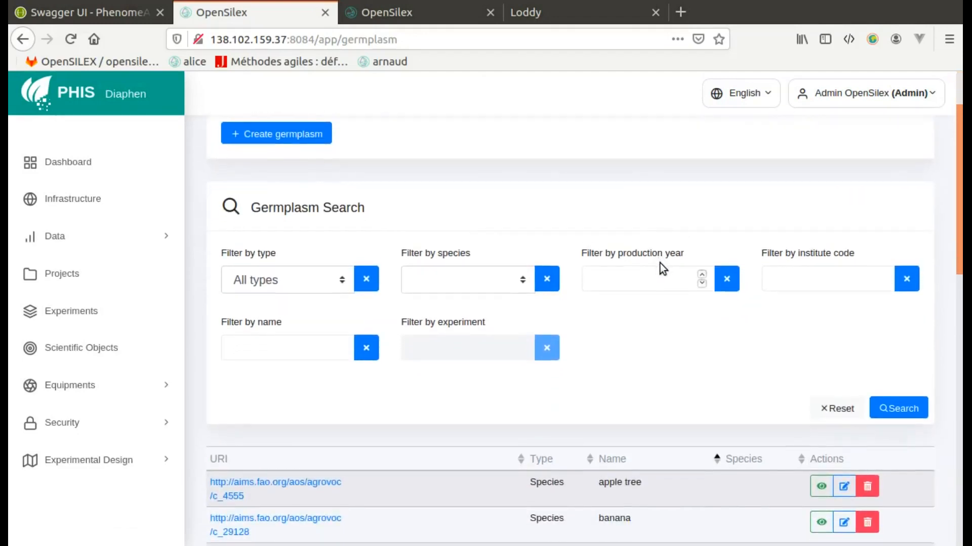